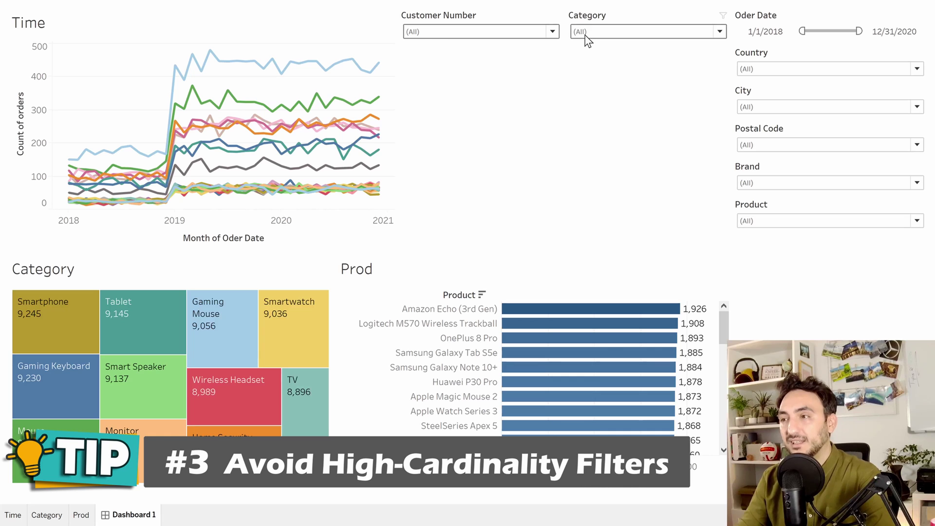
- Scroll through the long value list of the Customer Number filter
click(586, 32)
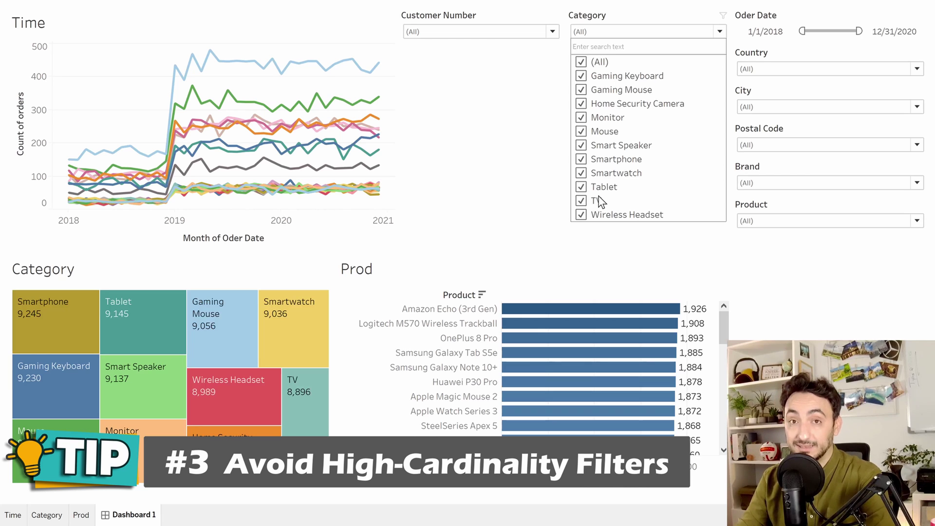
click(553, 31)
drag(554, 67, 554, 343)
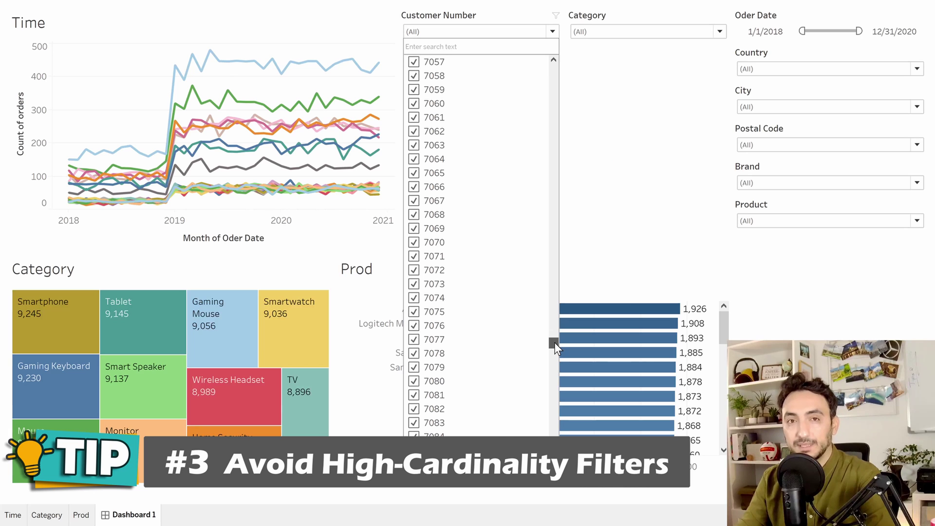
drag(555, 343, 554, 435)
scroll(480, 243, down, 20)
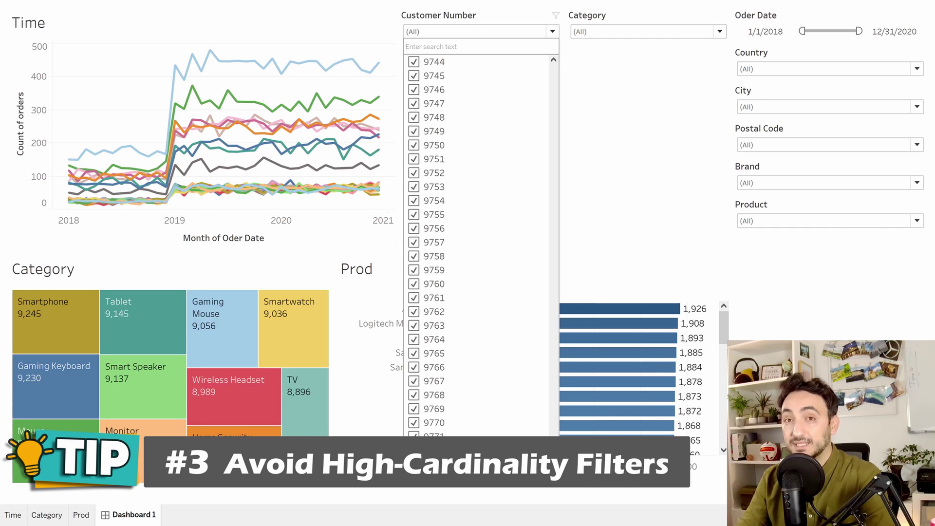
drag(555, 435, 554, 175)
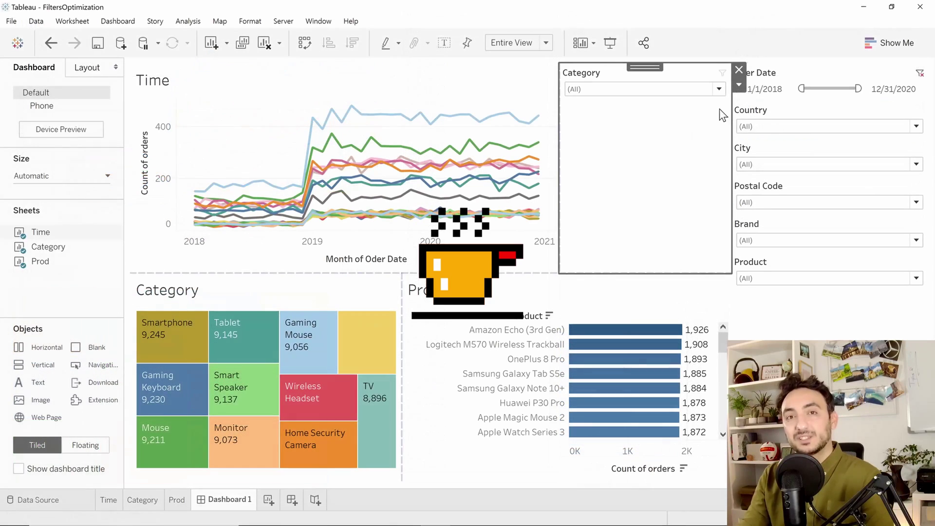
click(739, 84)
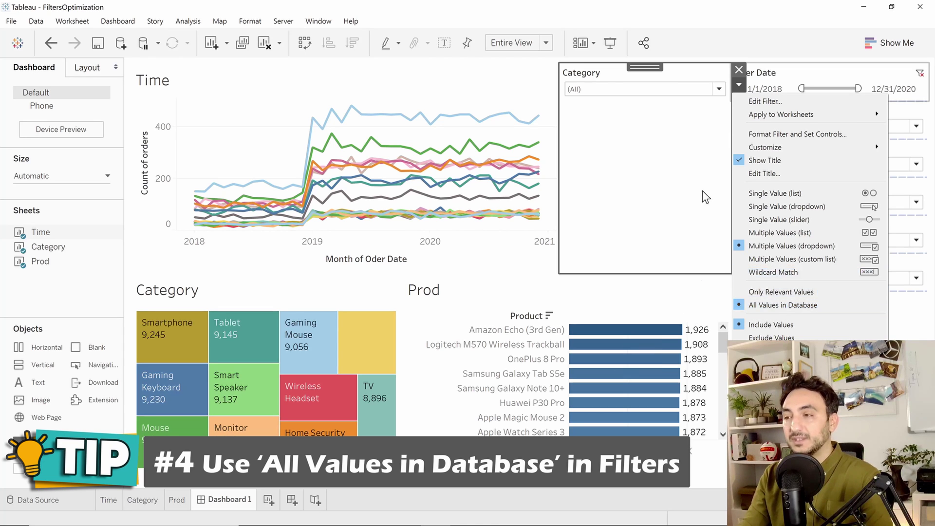
click(675, 165)
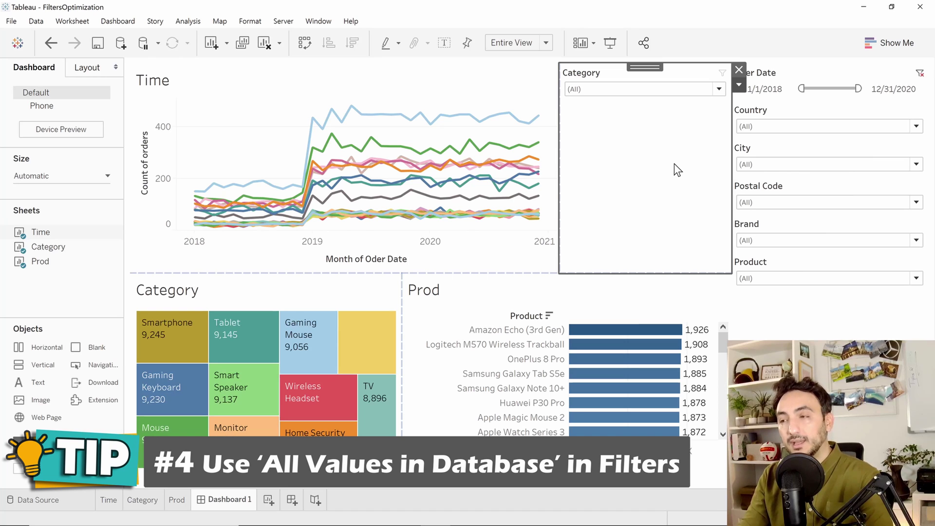
click(580, 89)
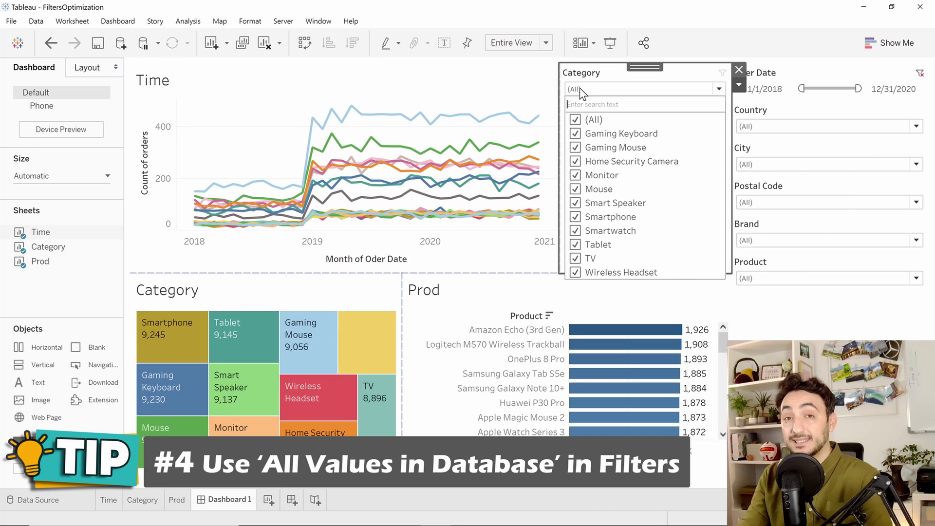
click(604, 81)
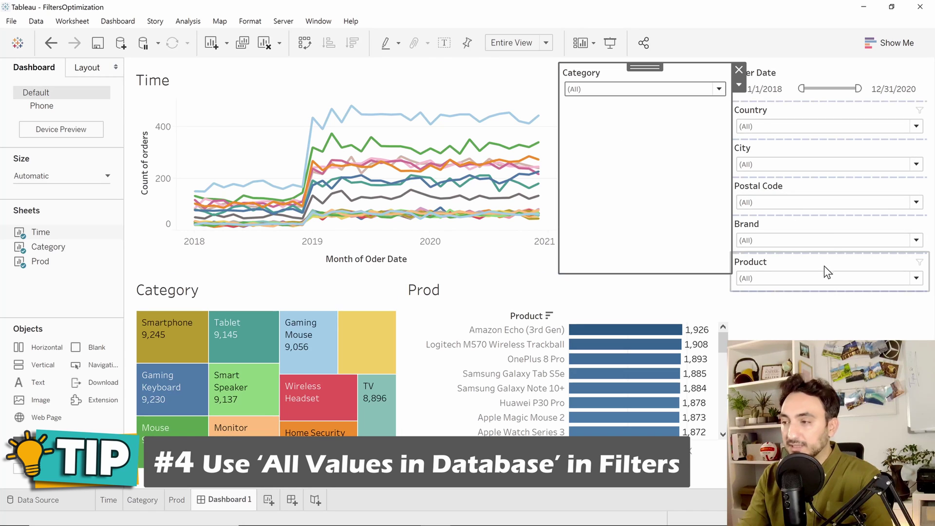
click(788, 280)
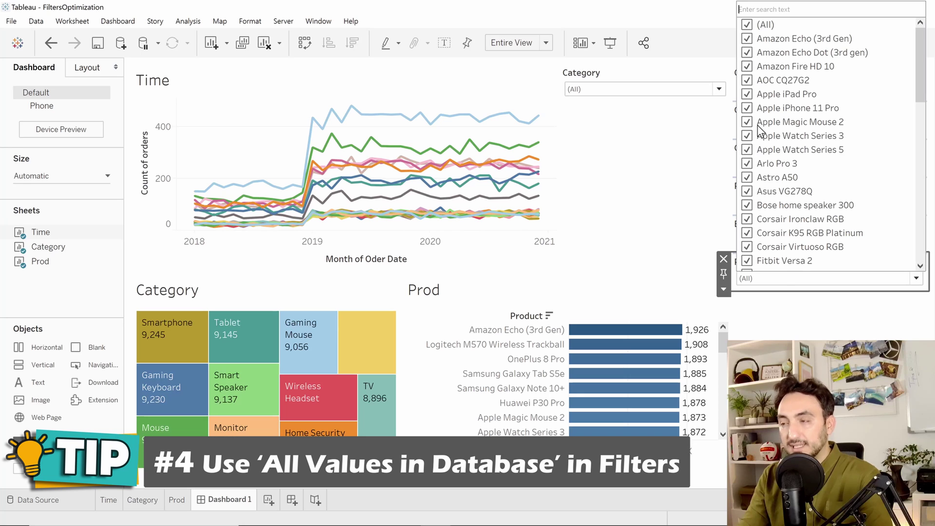
click(687, 142)
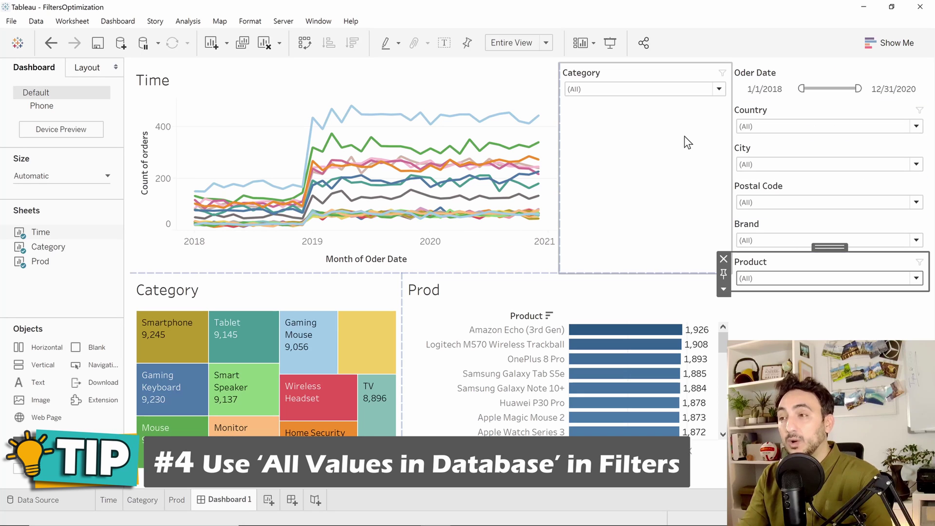
click(642, 91)
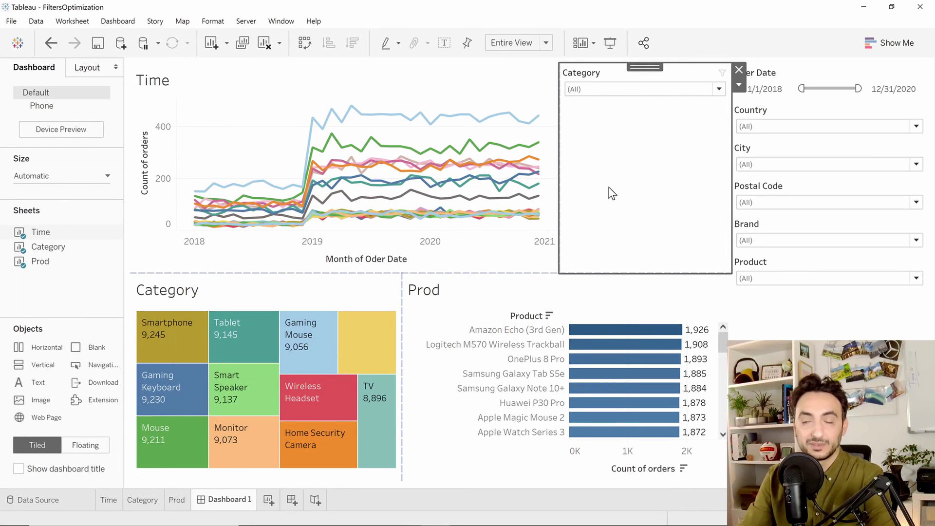
- Clear (All) in the Category filter and tick only Smartphone and TV
click(739, 85)
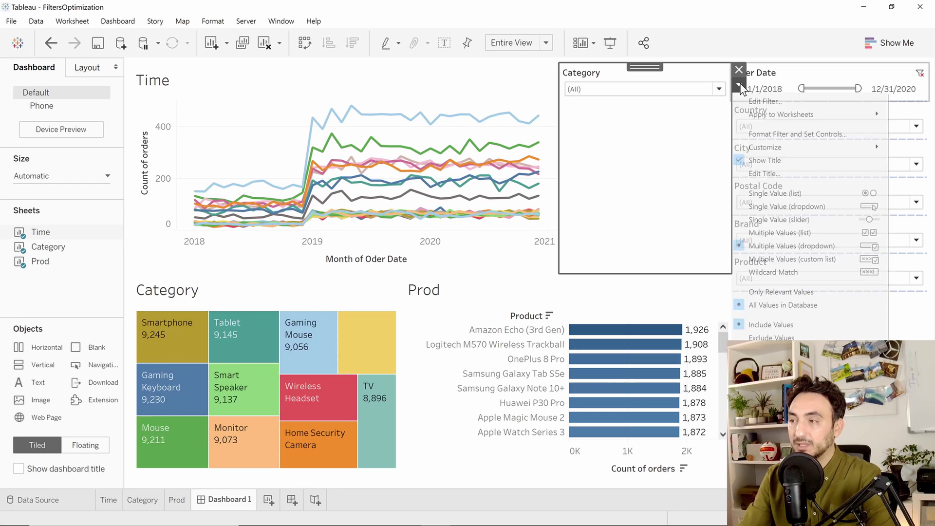
mouse_move(775, 149)
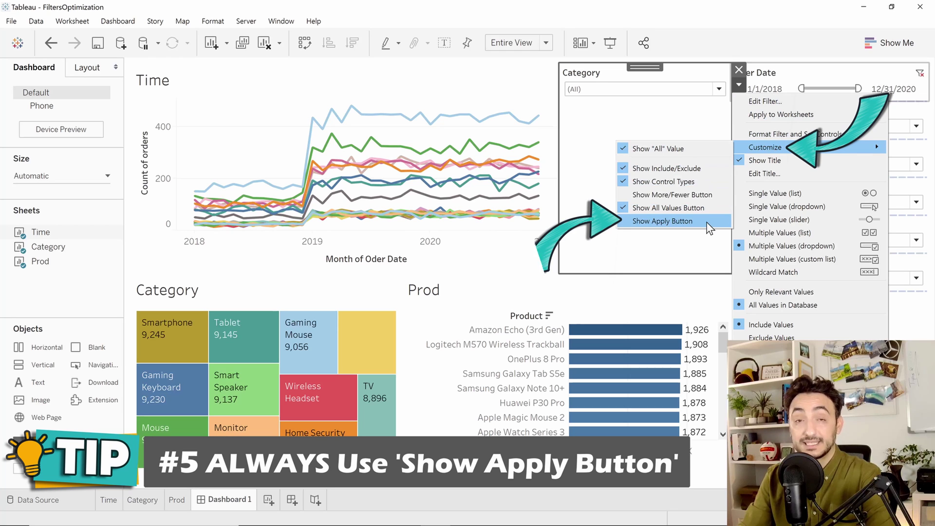
click(599, 127)
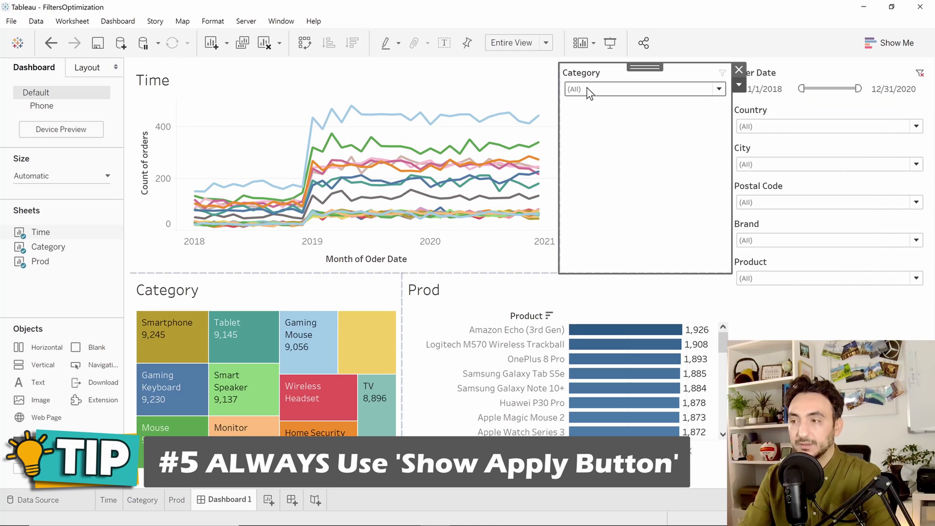
click(589, 90)
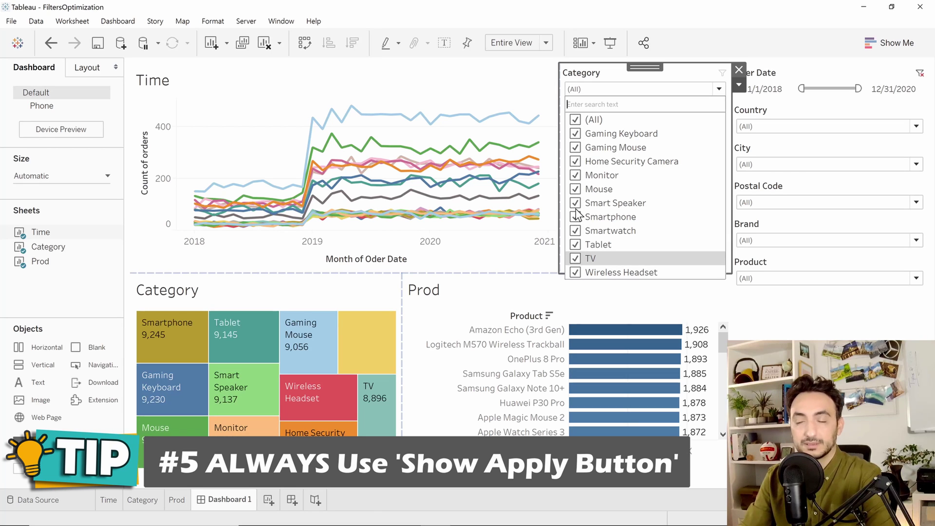
click(575, 119)
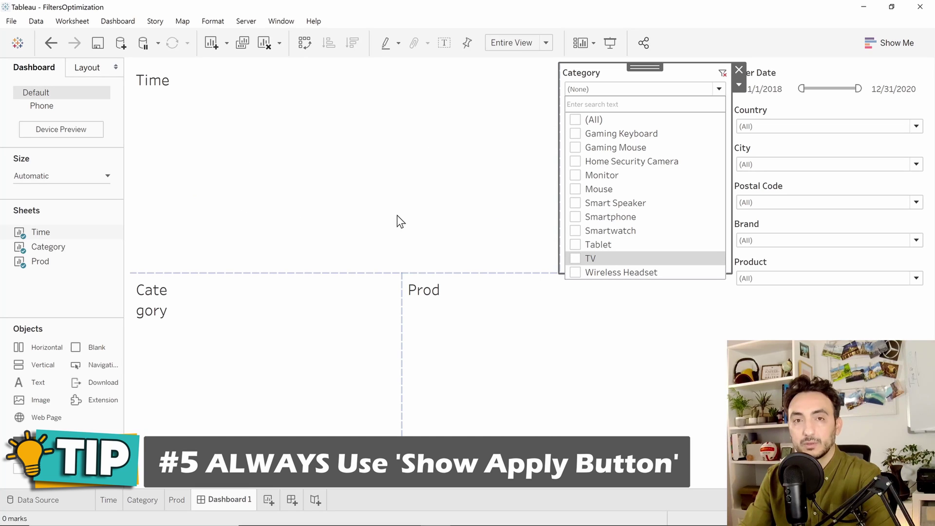
click(576, 217)
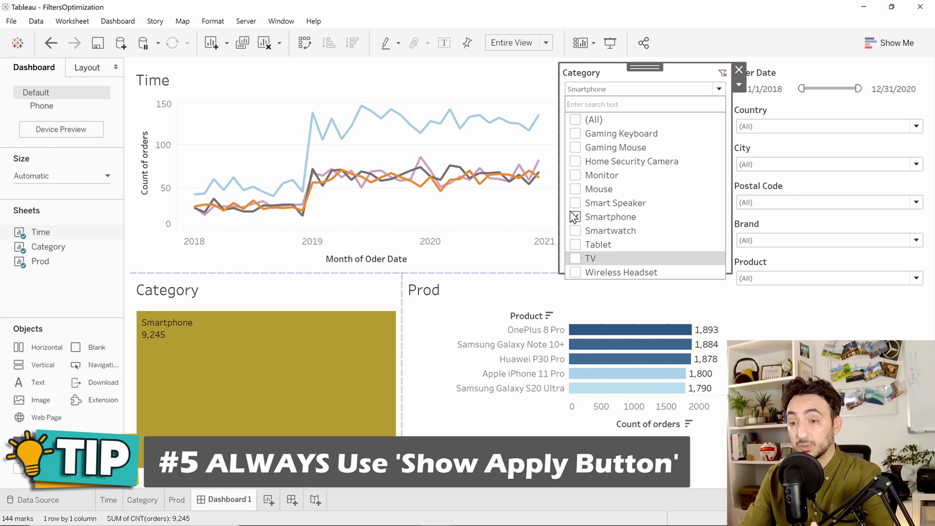
click(577, 260)
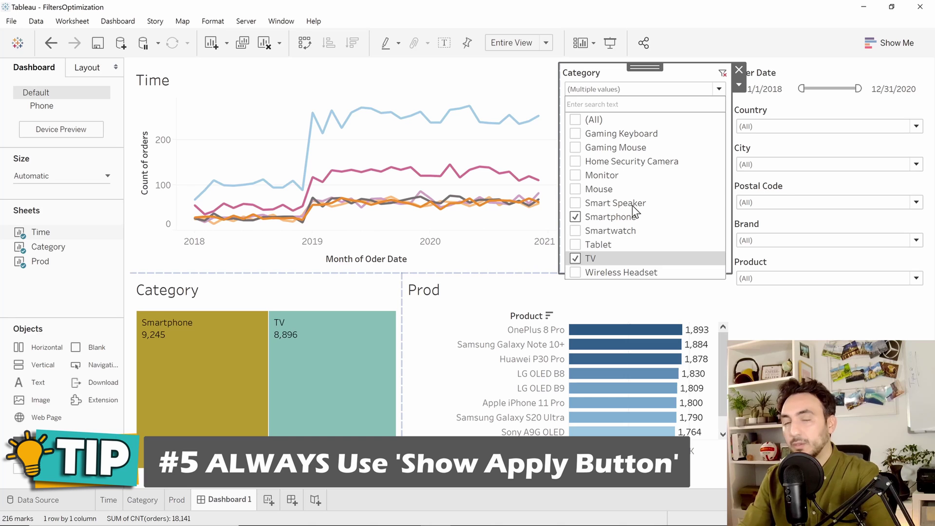
- Add an Apply button to the Category filter and reset it to all categories
click(740, 83)
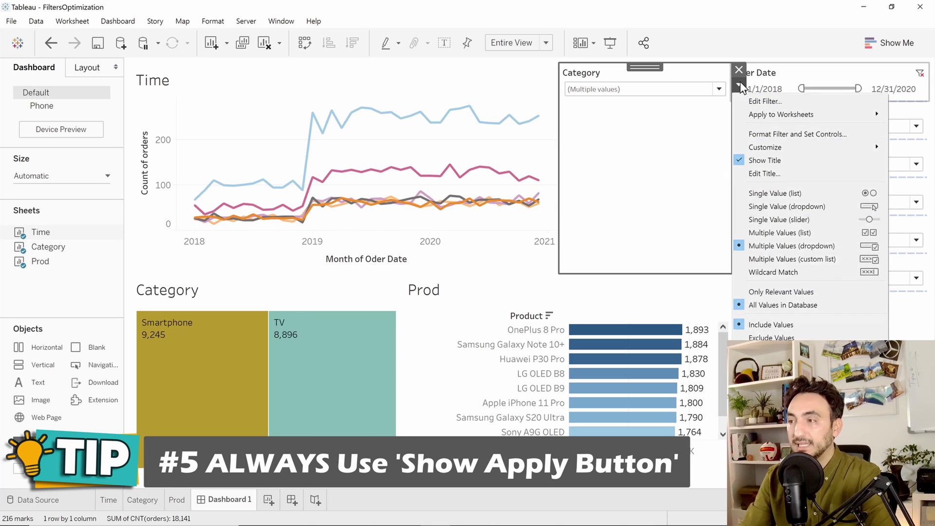
mouse_move(767, 143)
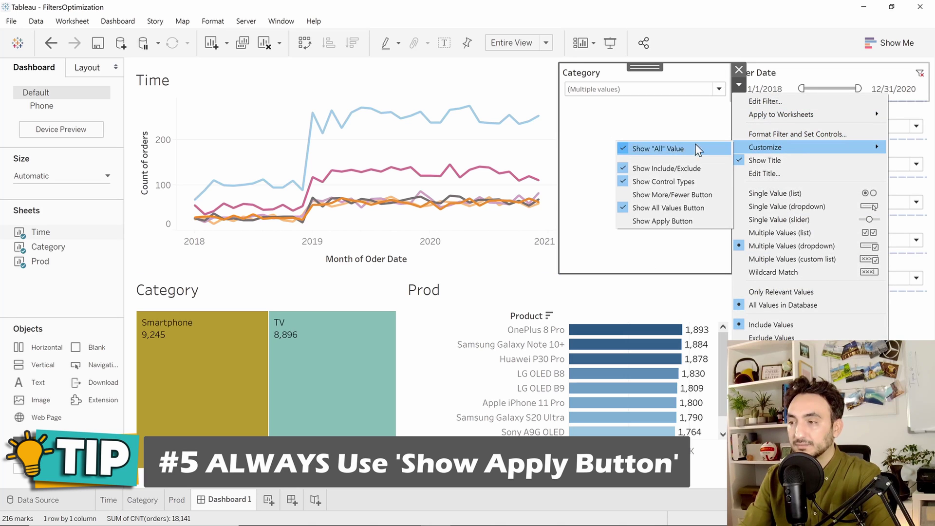
click(682, 221)
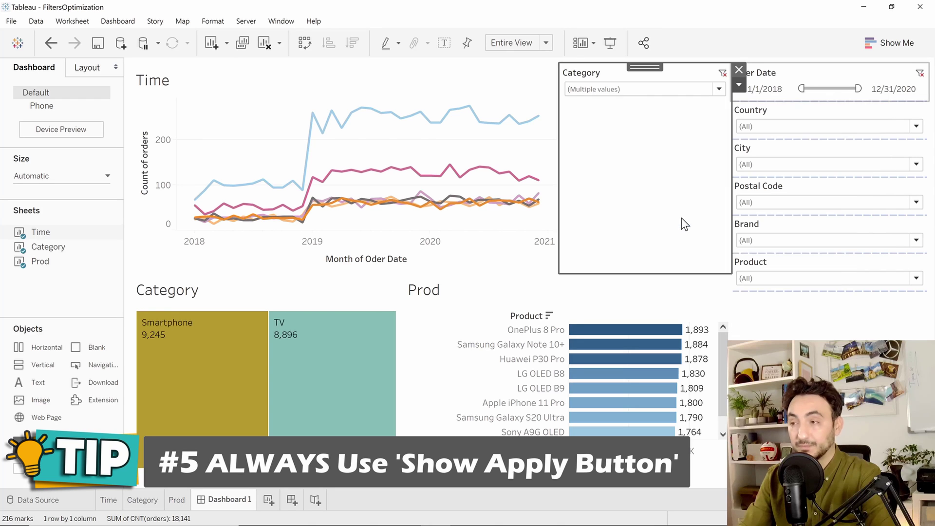
click(723, 73)
- Select only Smartphone and TV in the Category filter and apply the selection
click(720, 89)
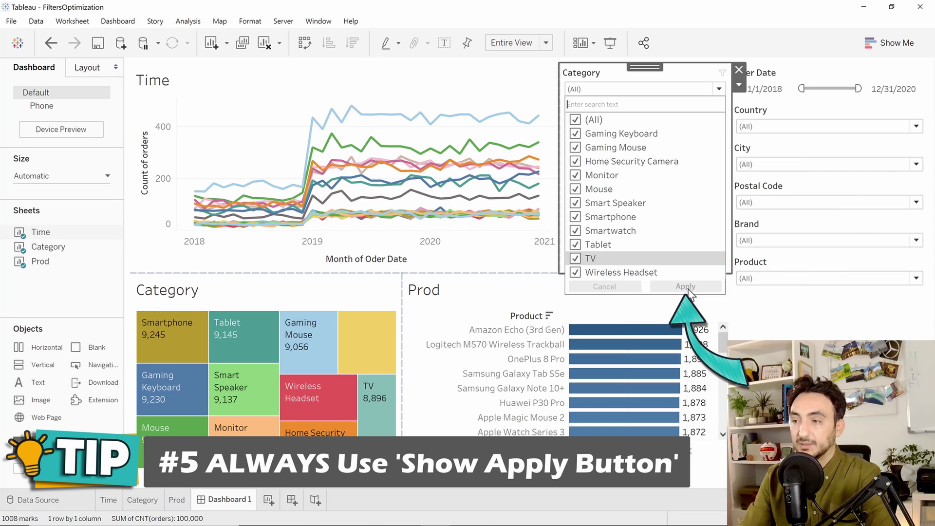
click(578, 119)
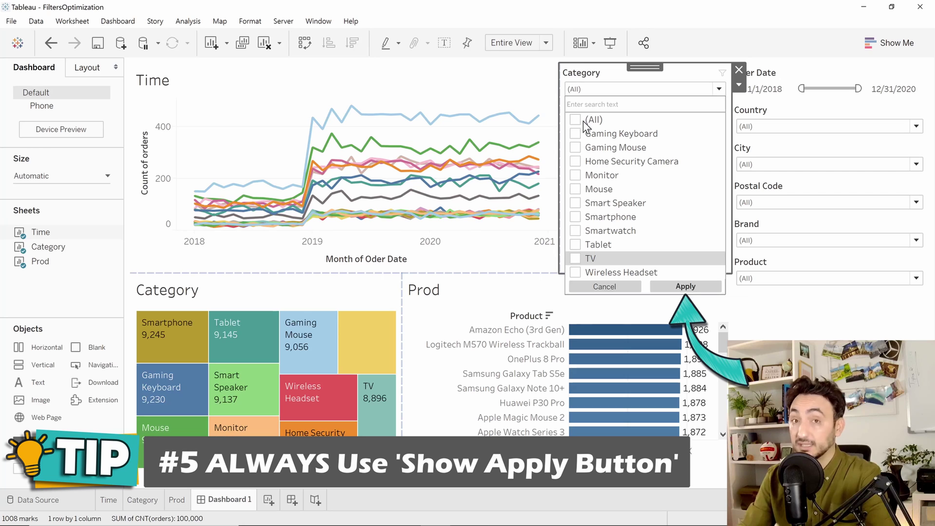
click(577, 217)
click(577, 259)
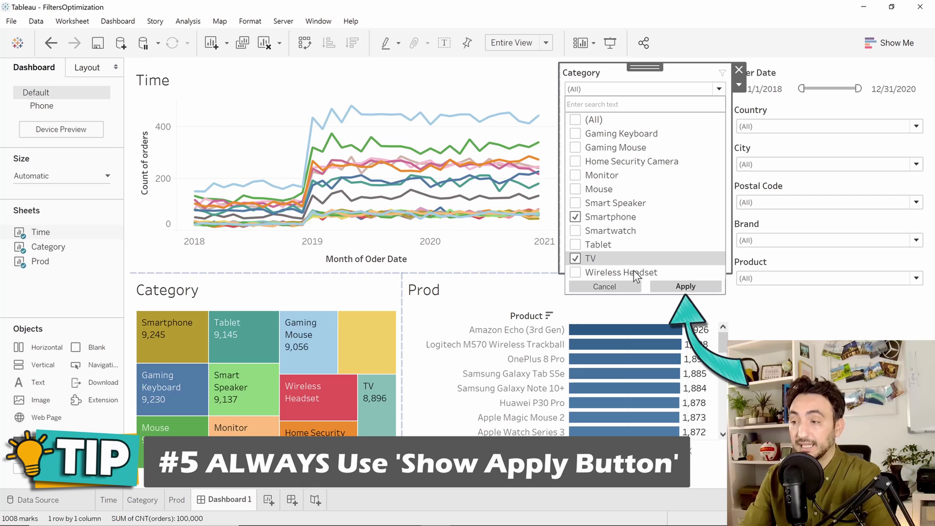
click(682, 287)
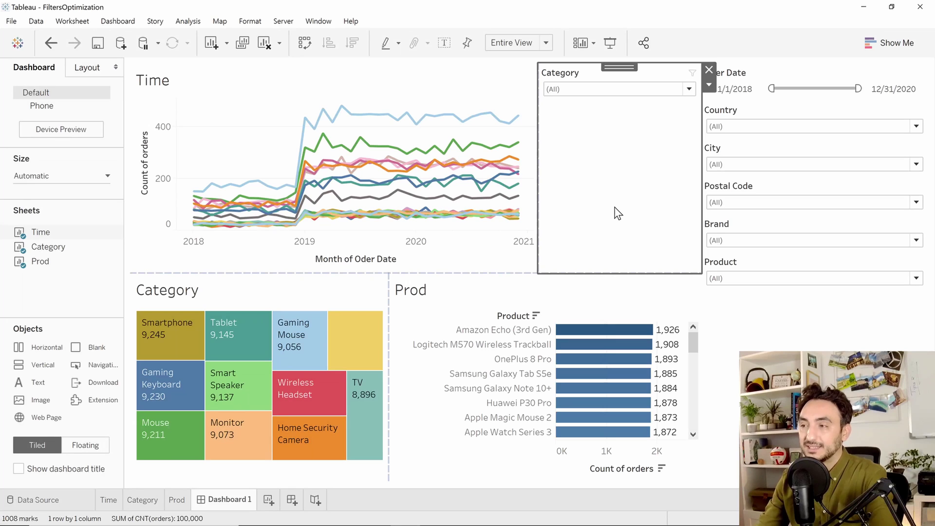
- Include only Smartphone and TV in the Category filter and apply
click(708, 84)
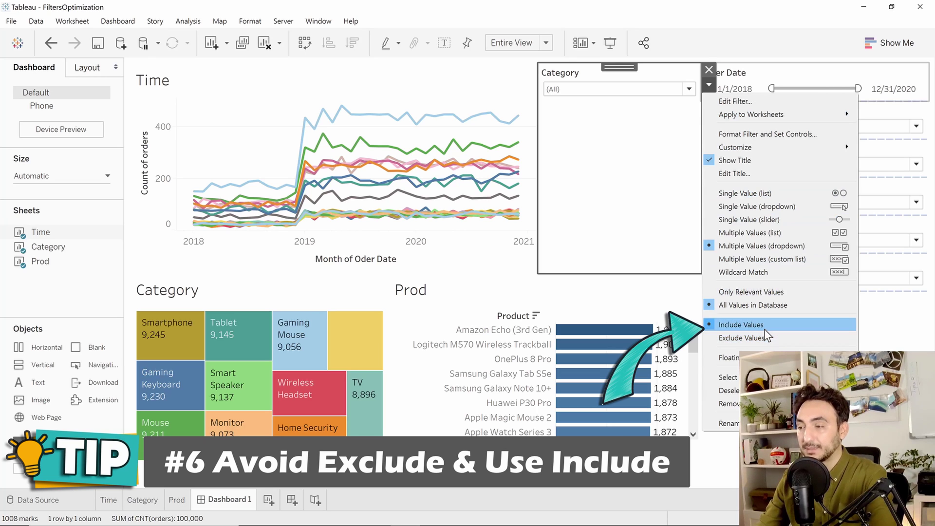
click(586, 137)
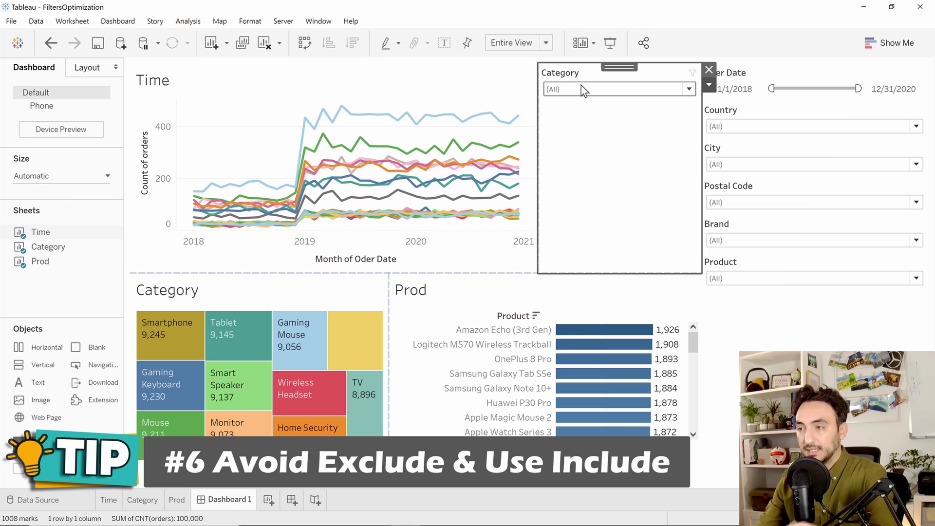
click(584, 90)
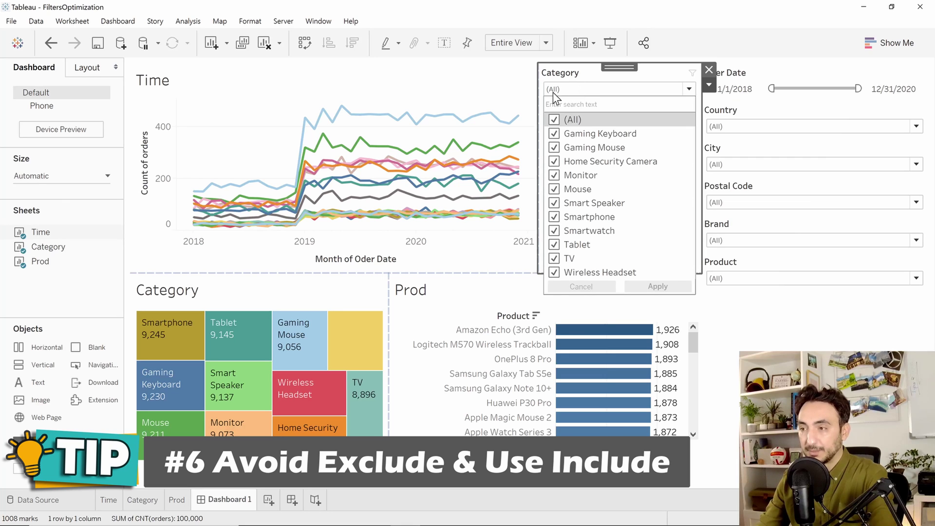
click(553, 121)
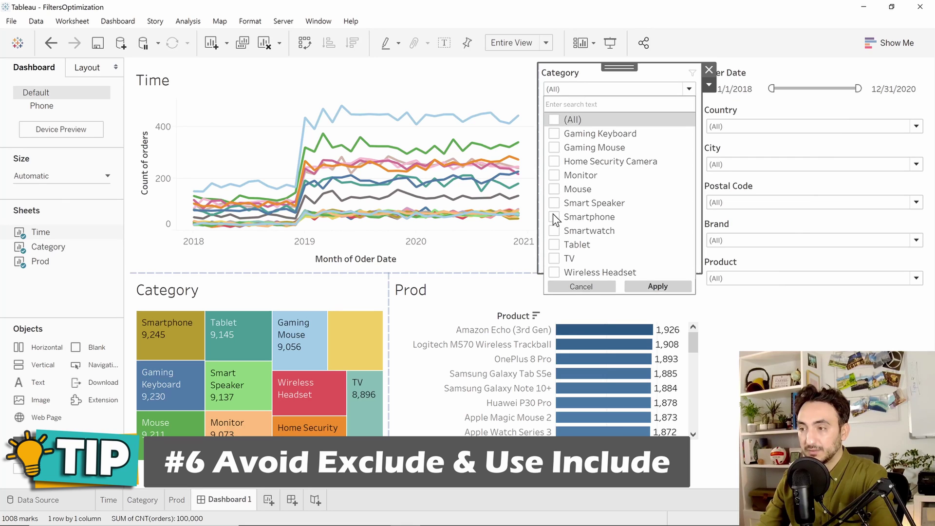
click(554, 217)
click(554, 258)
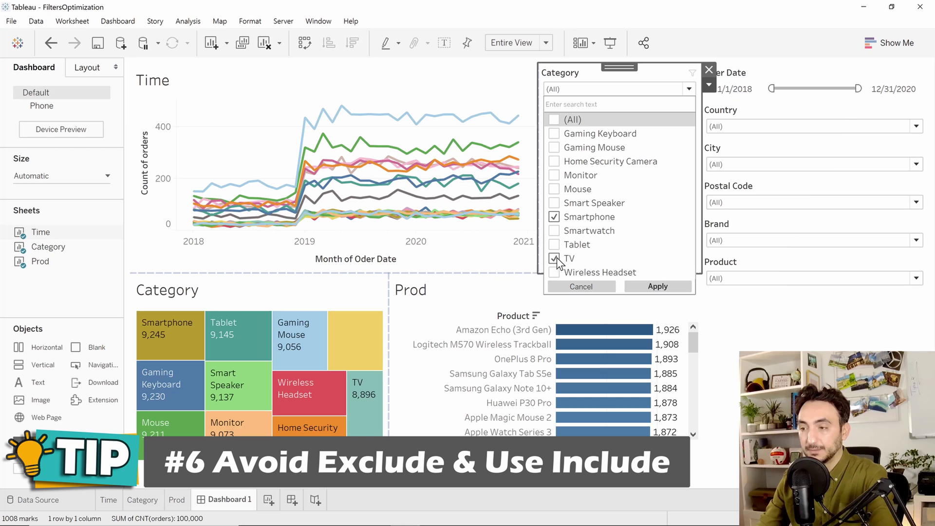
click(657, 287)
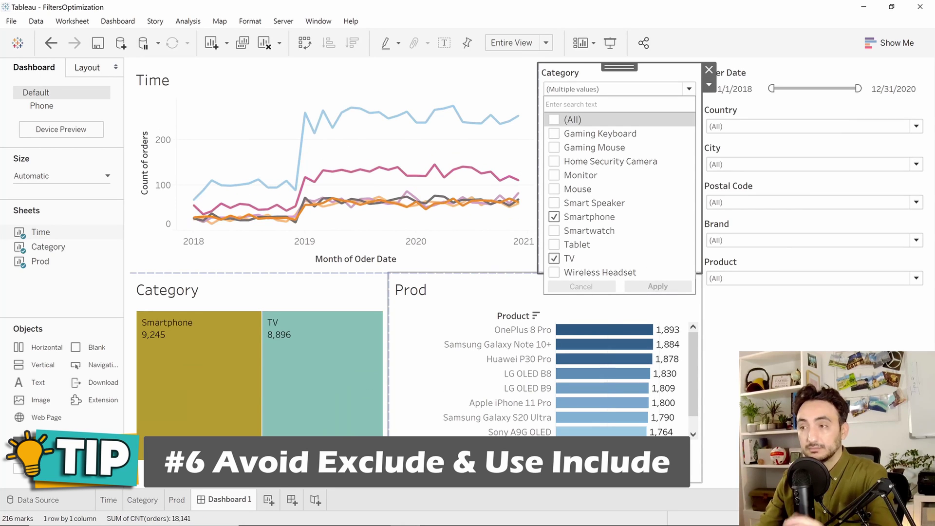
click(563, 74)
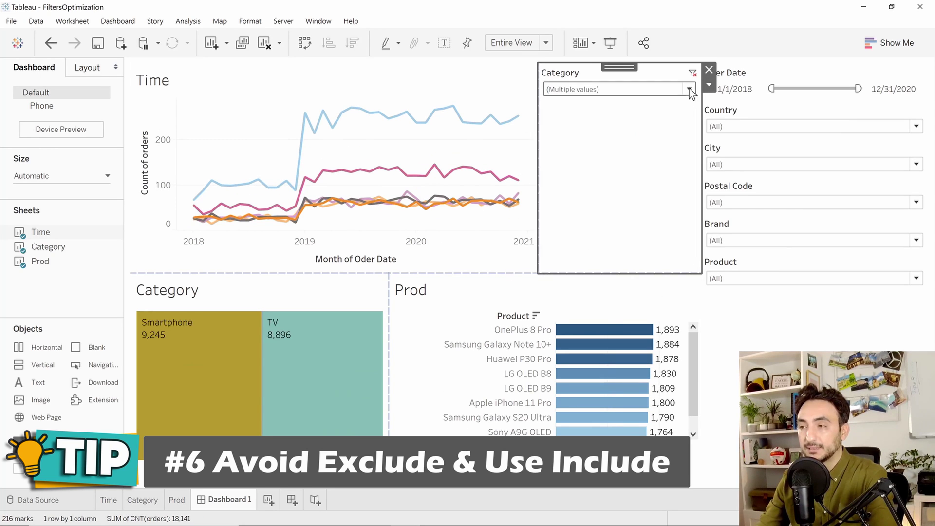
- Switch the Category filter to Exclude Values, excluding everything except Smartphone and TV
click(709, 86)
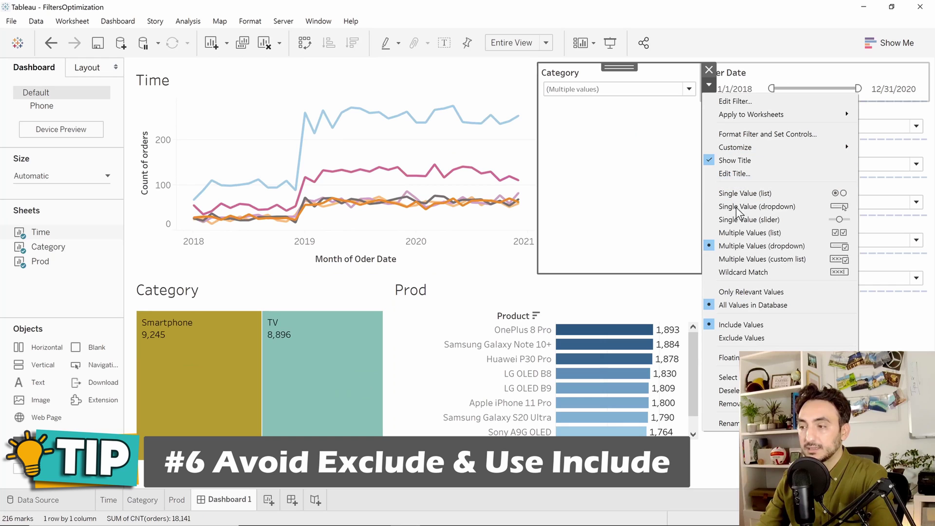
click(754, 338)
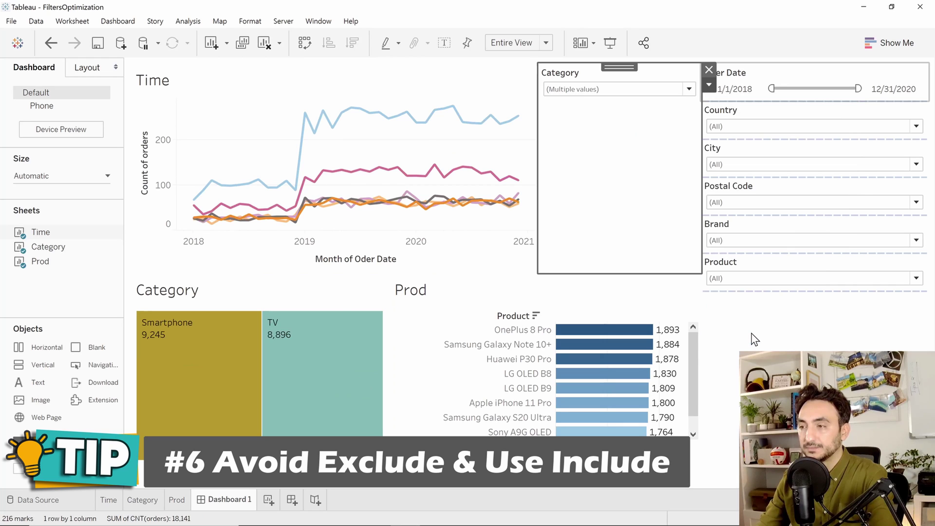
click(634, 92)
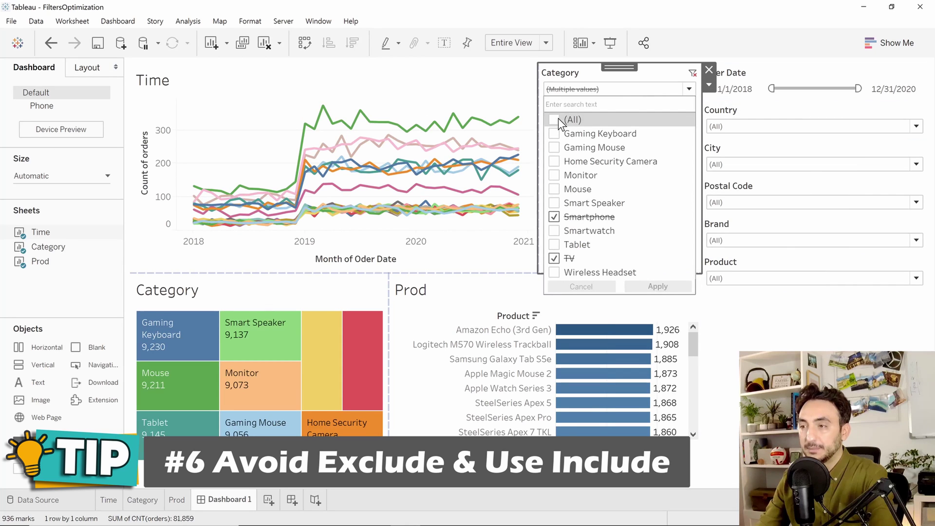
click(555, 120)
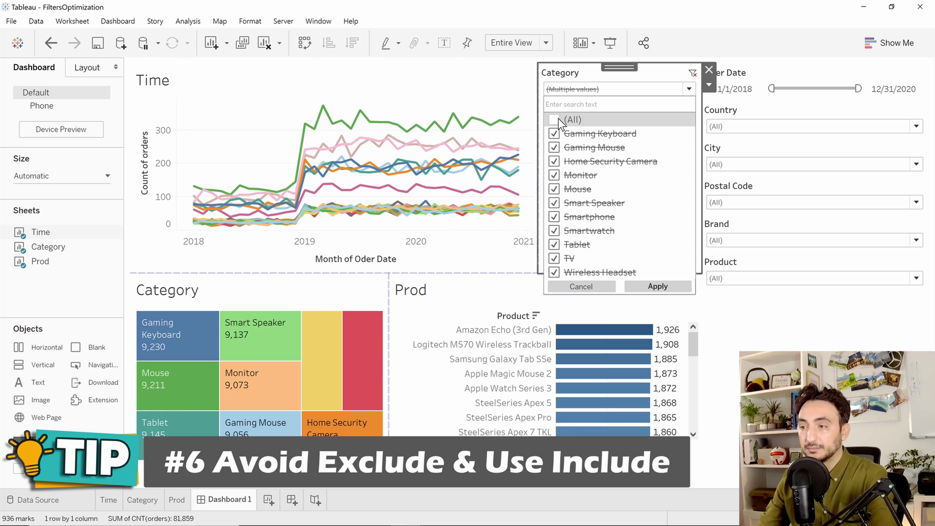
click(559, 217)
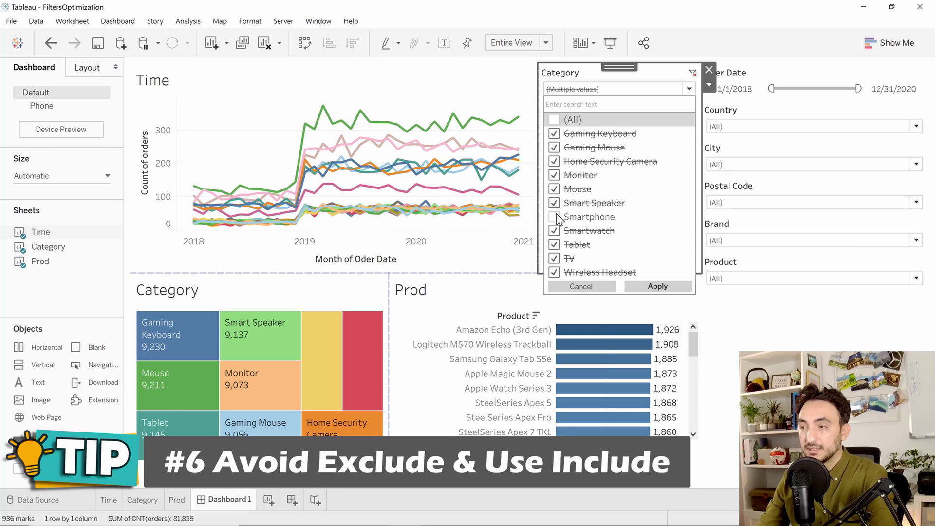
click(560, 260)
click(652, 286)
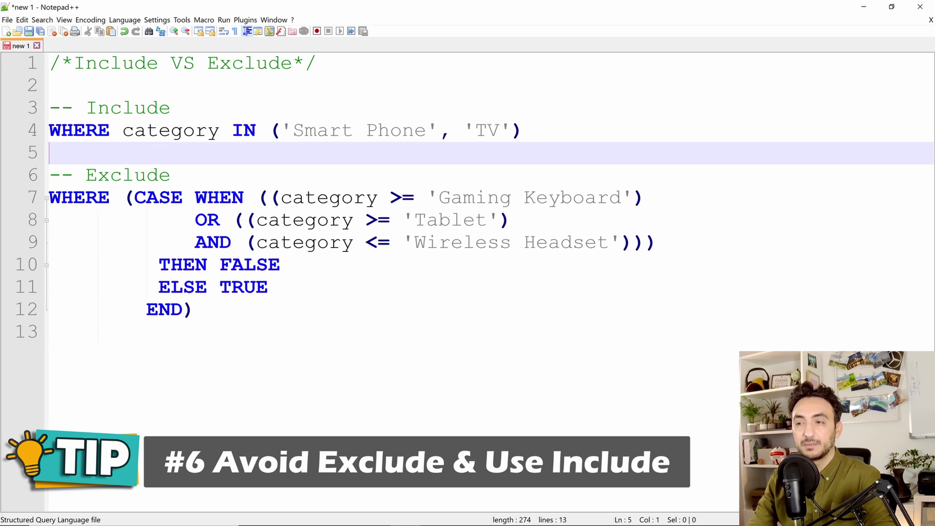
drag(524, 131, 49, 108)
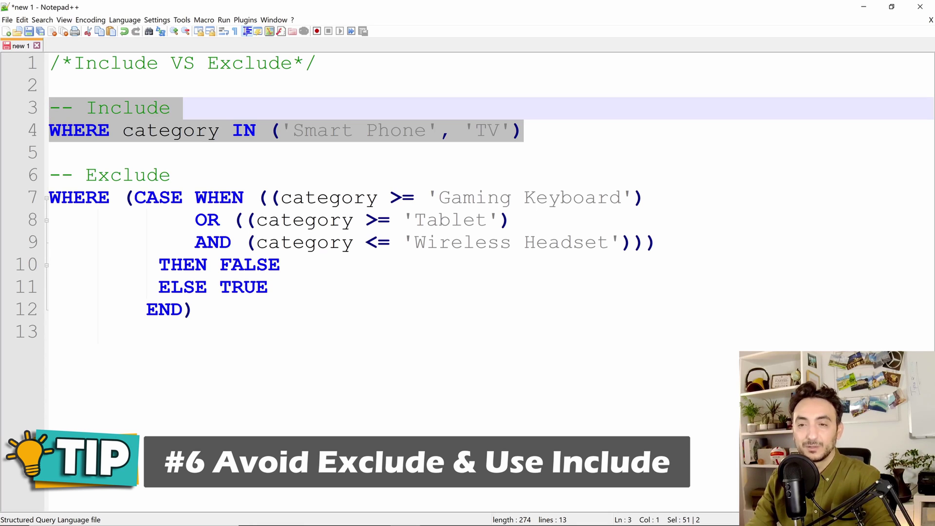
double_click(79, 197)
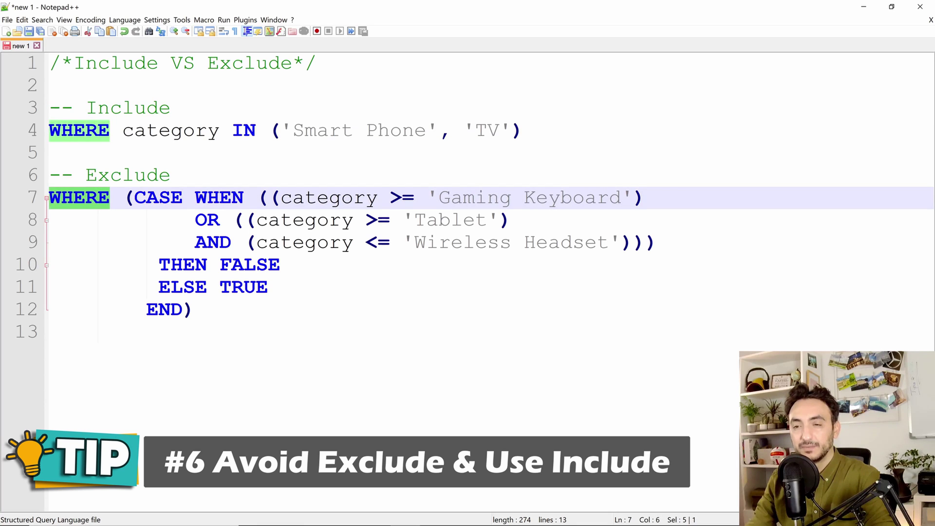
click(134, 198)
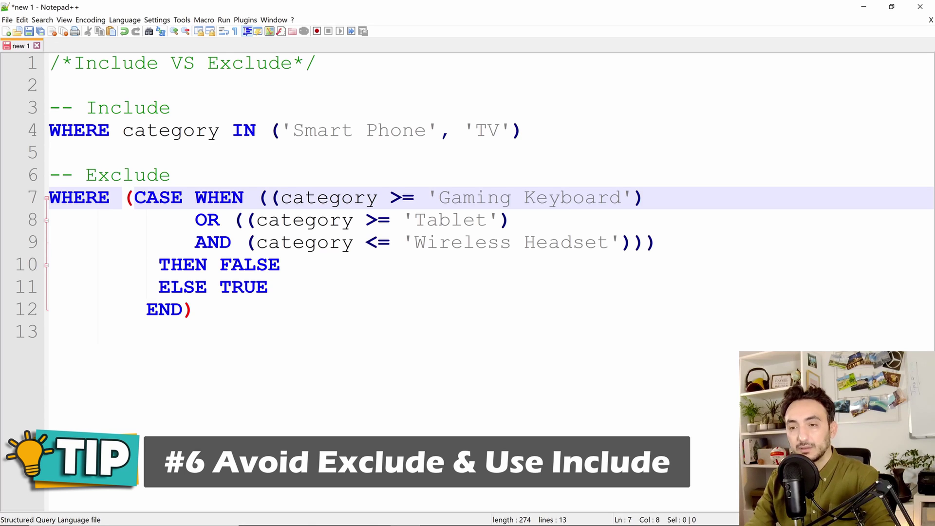
drag(195, 312, 49, 175)
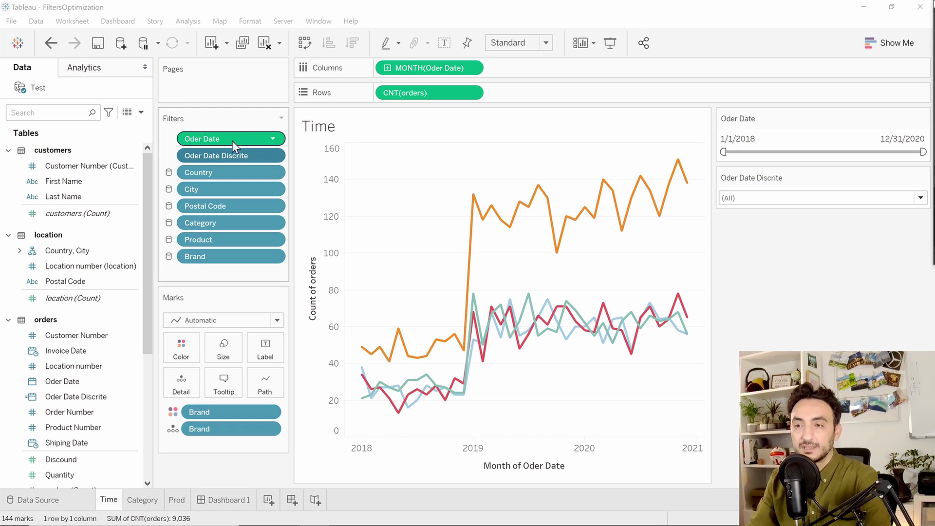
- Inspect the options of the Oder Date and Oder Date Discrite filters
click(273, 140)
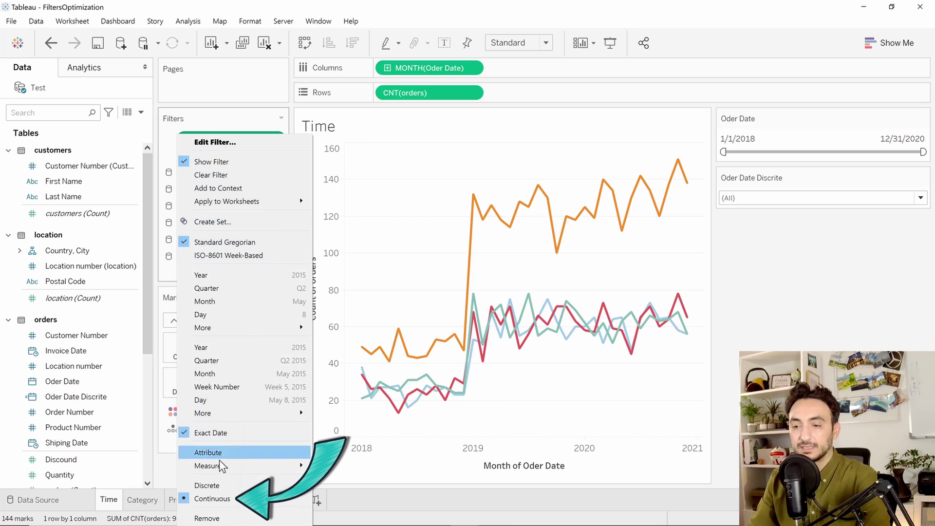
click(213, 118)
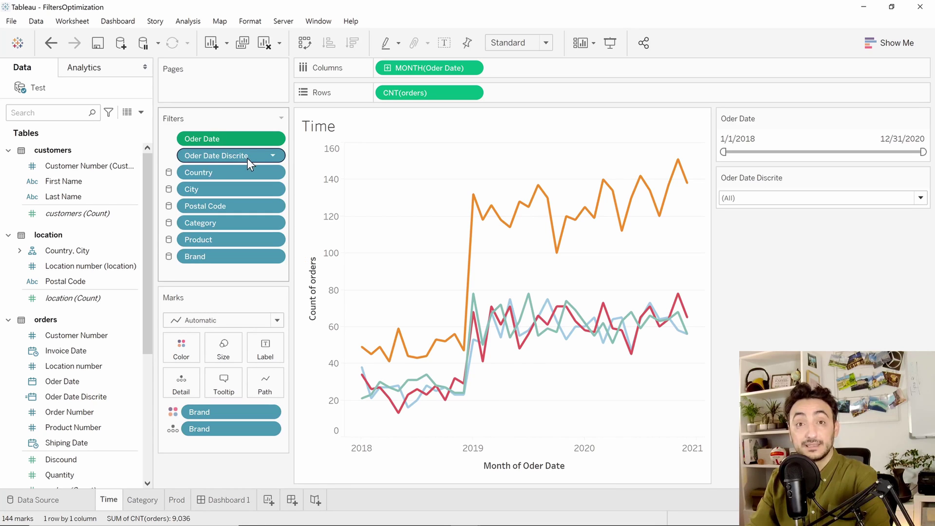
click(274, 156)
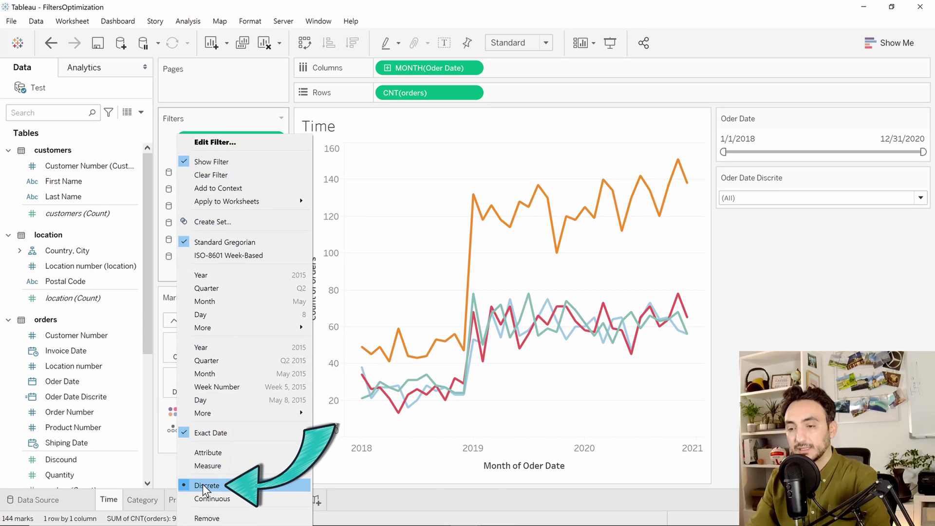
click(216, 114)
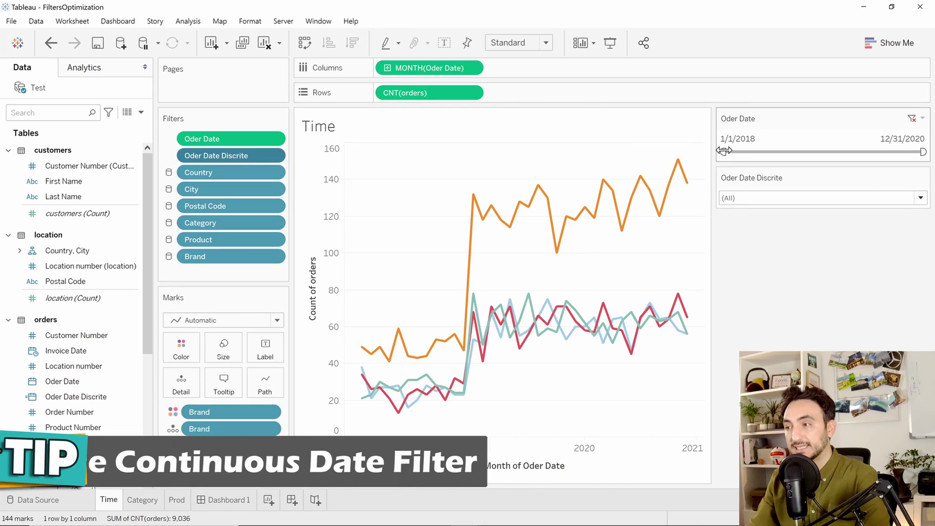
- Narrow Oder Date to 9/13/2018–4/7/2020 and remove 1/2/2018 from the discrete date list
drag(725, 151, 768, 152)
drag(924, 151, 876, 152)
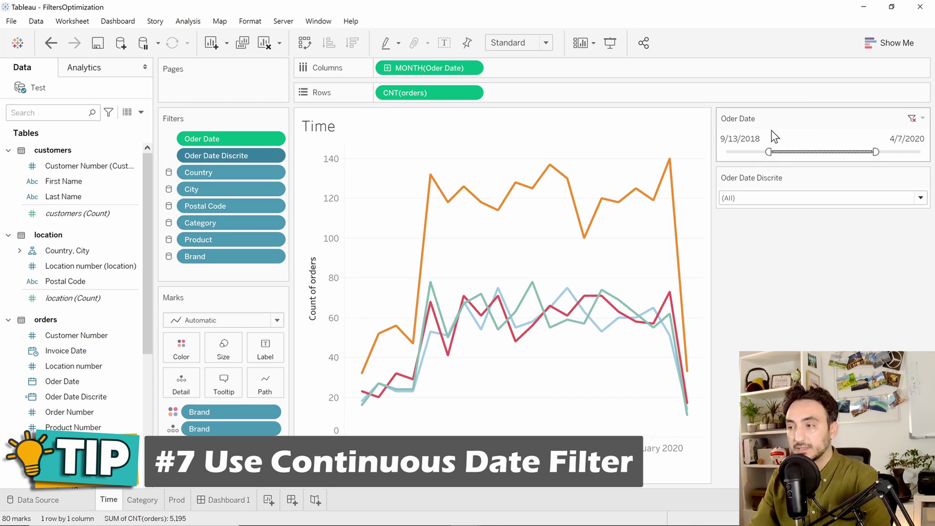
click(759, 200)
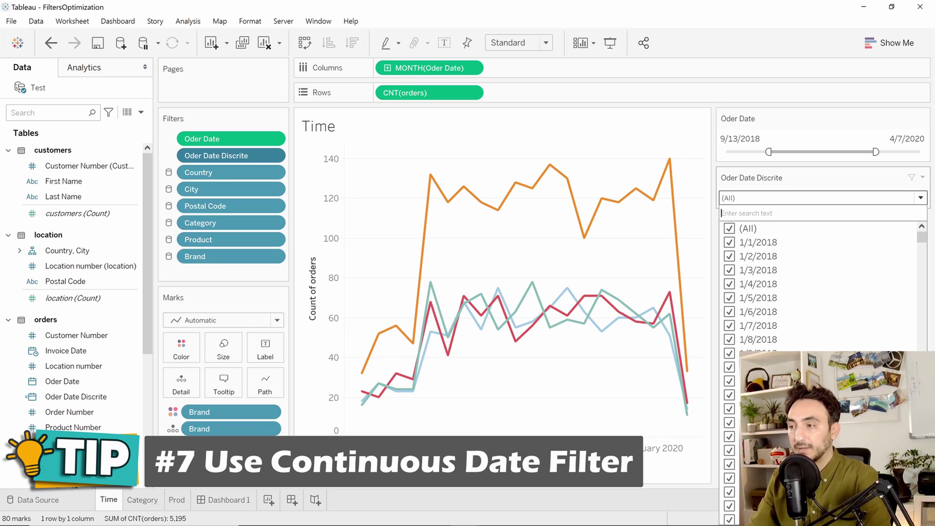
click(730, 257)
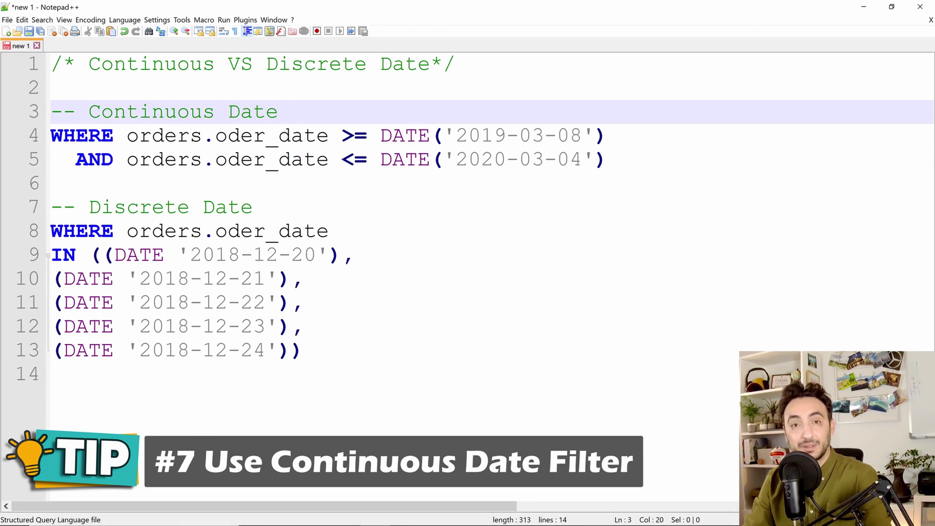
drag(291, 112, 50, 112)
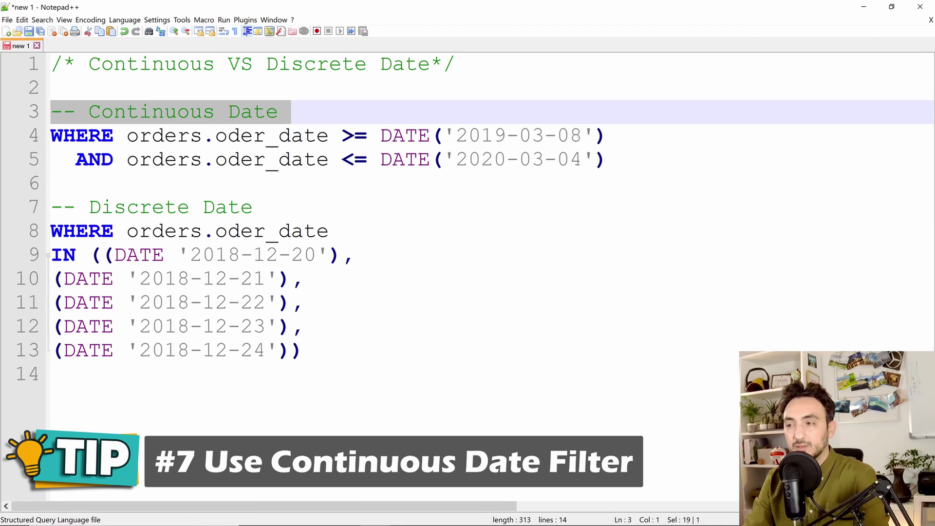
drag(606, 160, 50, 137)
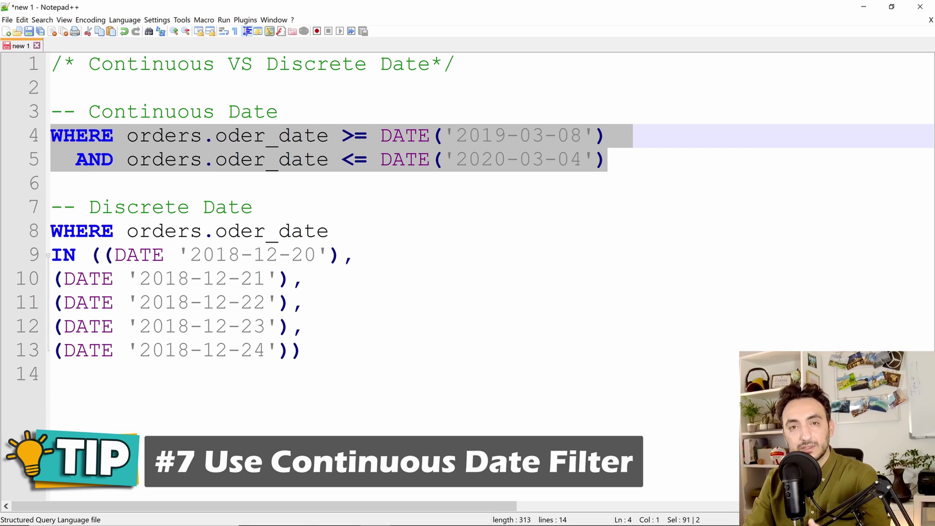
drag(303, 350, 63, 231)
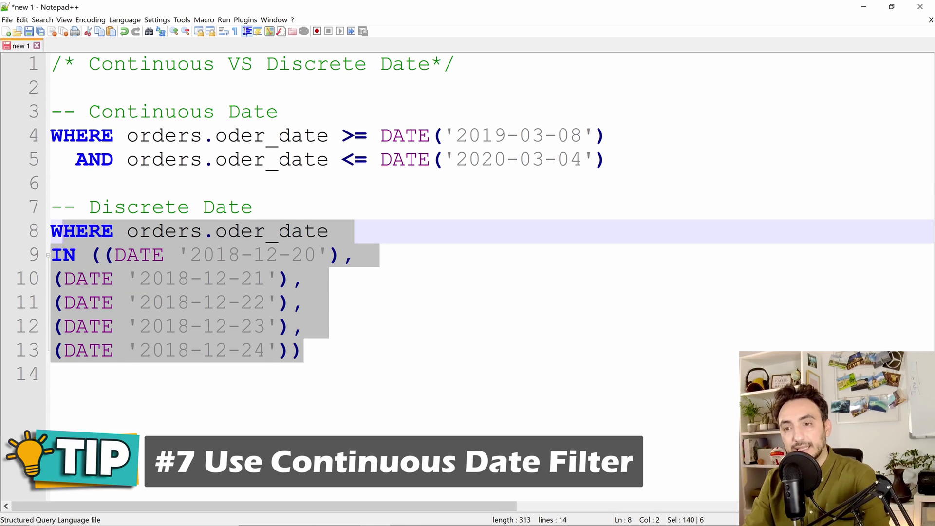
click(52, 184)
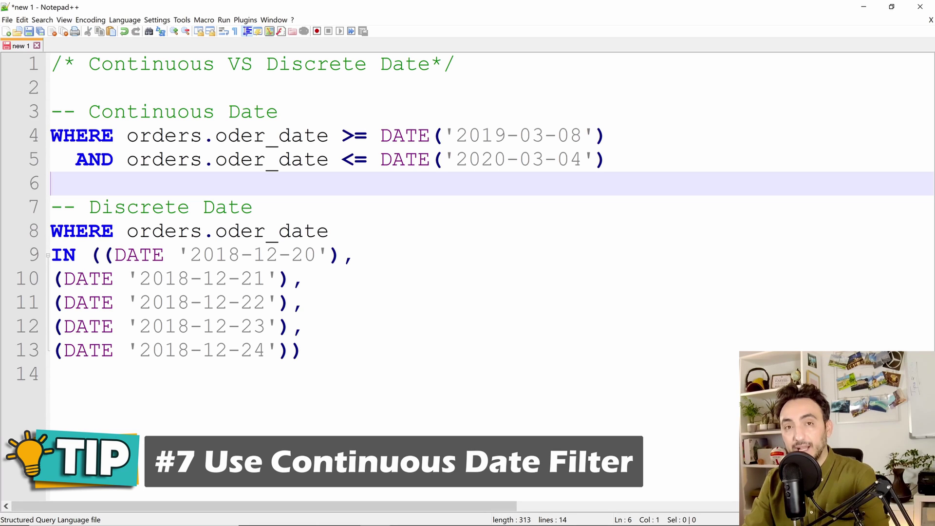
drag(608, 160, 50, 137)
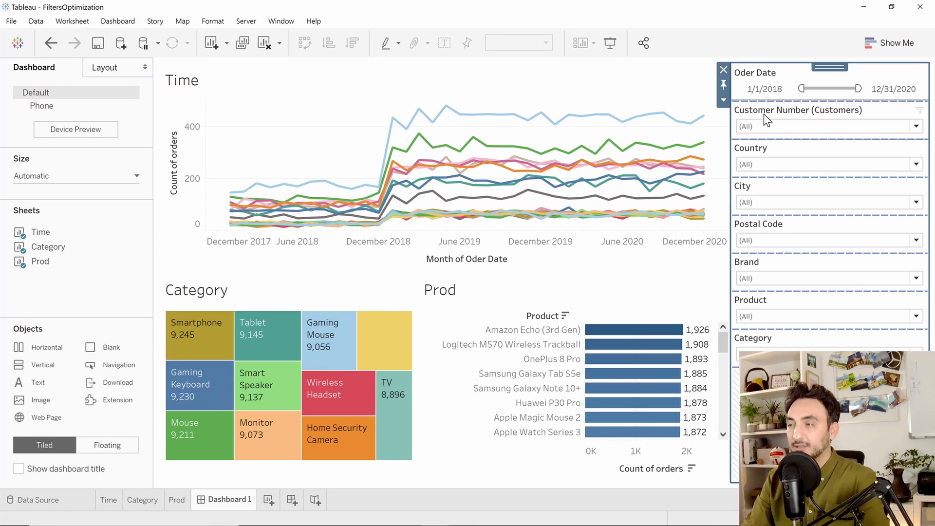
- Change the Customer Number filter to a Multiple Values (custom list) display
click(767, 118)
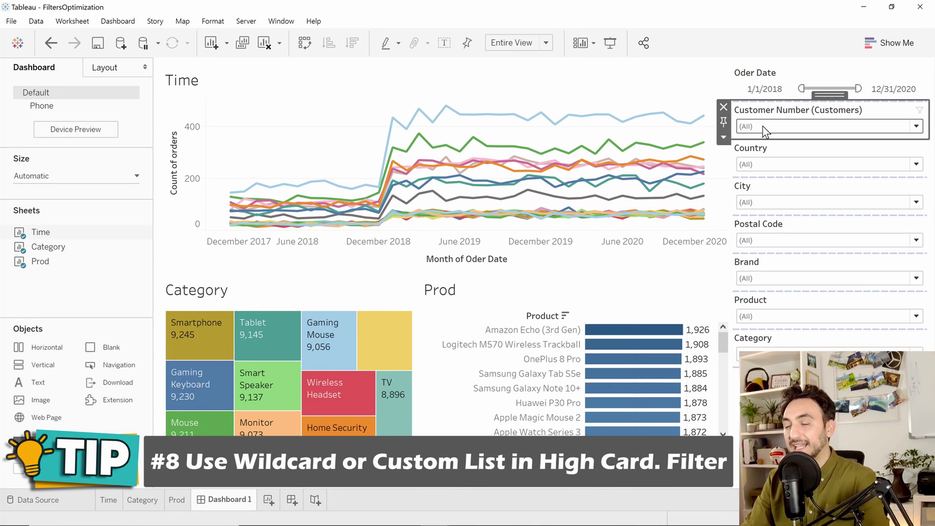
click(762, 125)
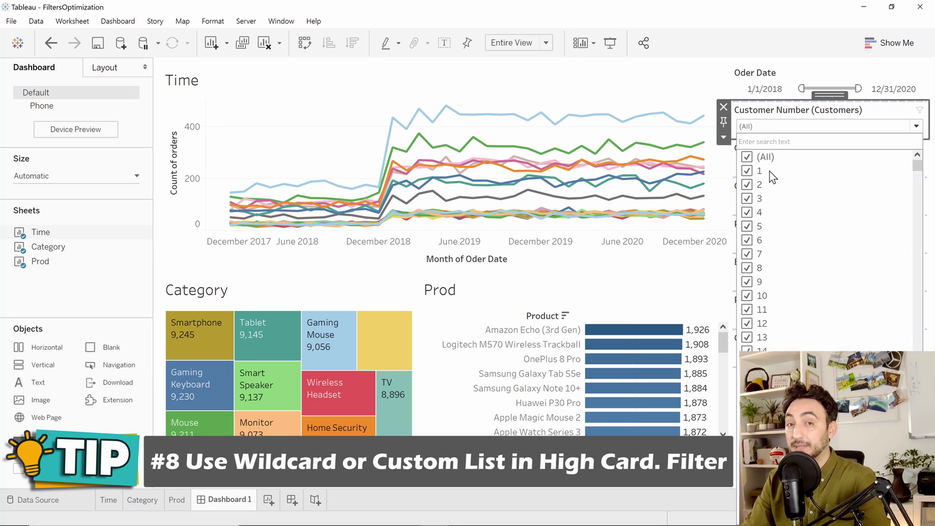
click(726, 139)
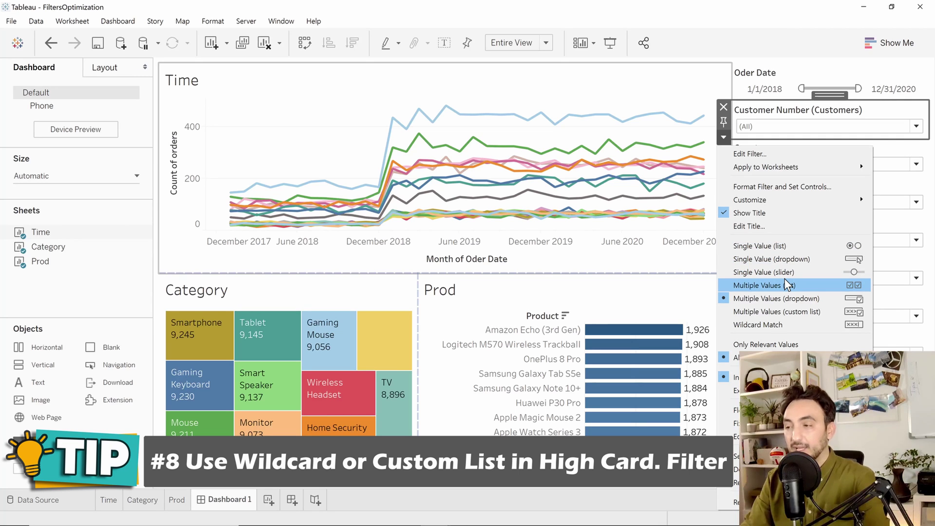
key(Up)
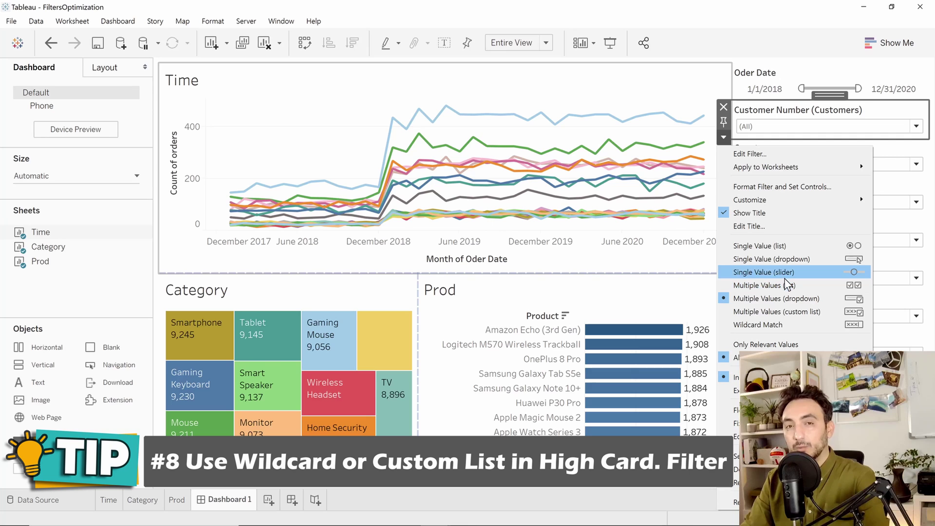
click(785, 311)
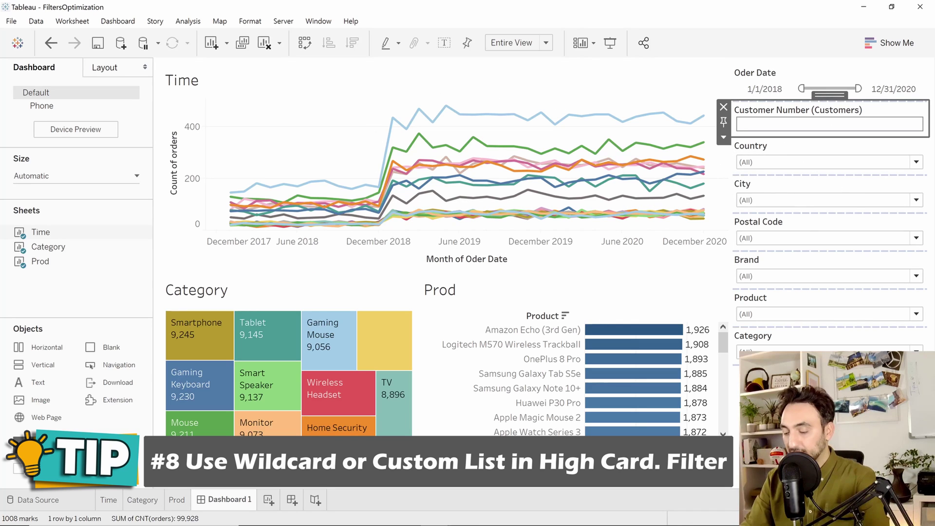
- Search 1000 and add customers 1000 and 10000 to the filter
text(100)
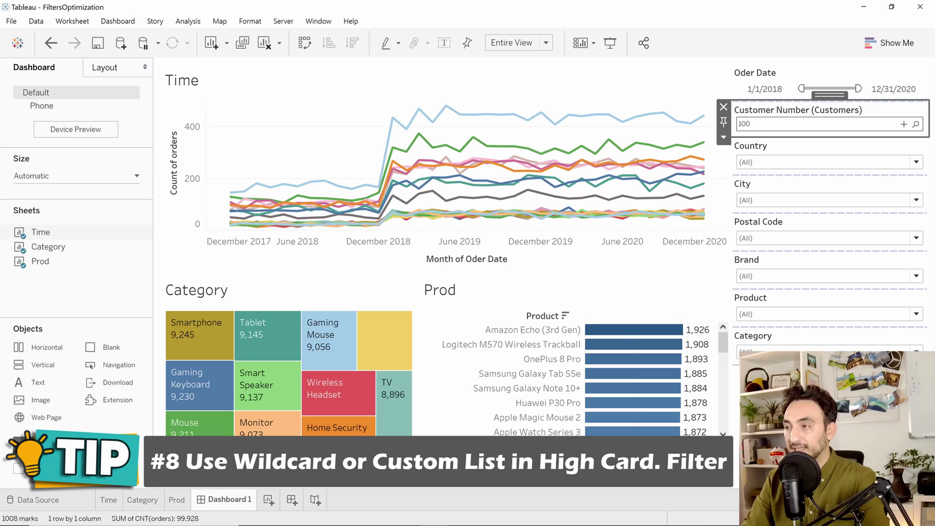
text(0)
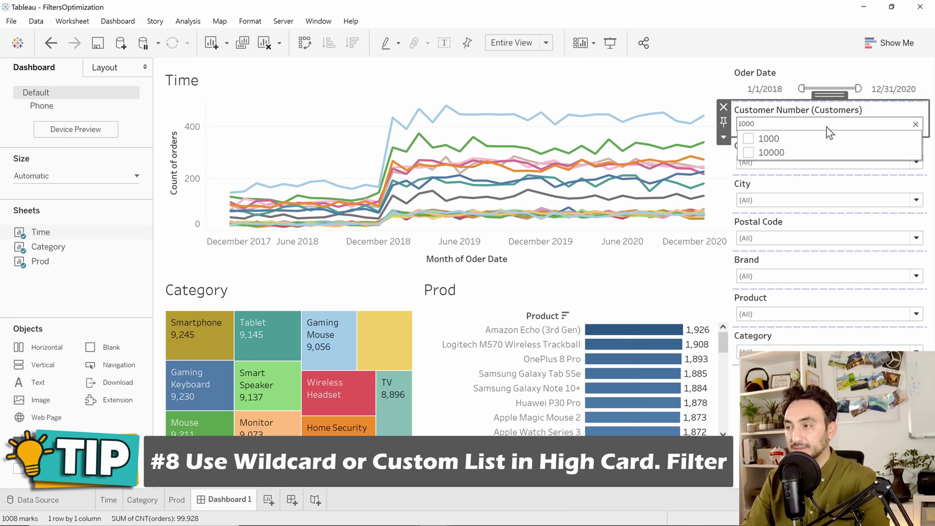
click(749, 140)
click(749, 153)
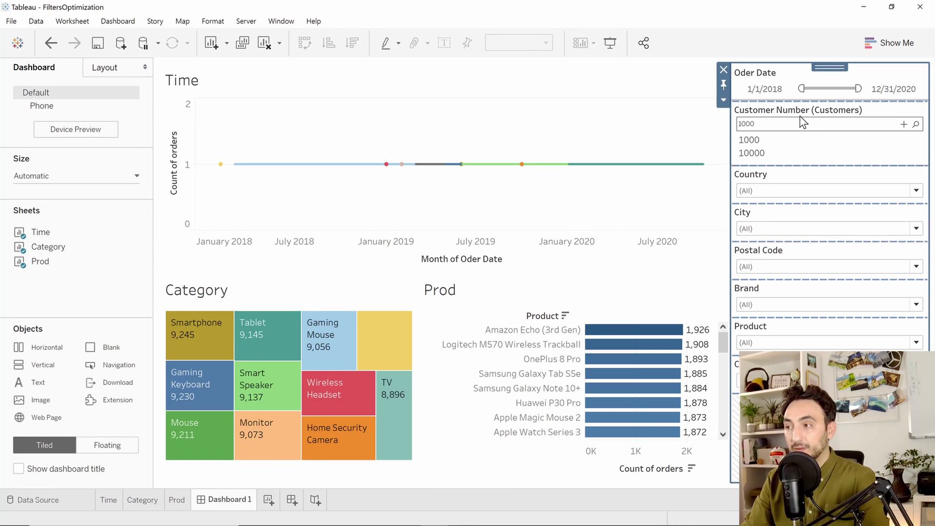
click(744, 113)
- Open the Customer Number filter's options menu
click(724, 136)
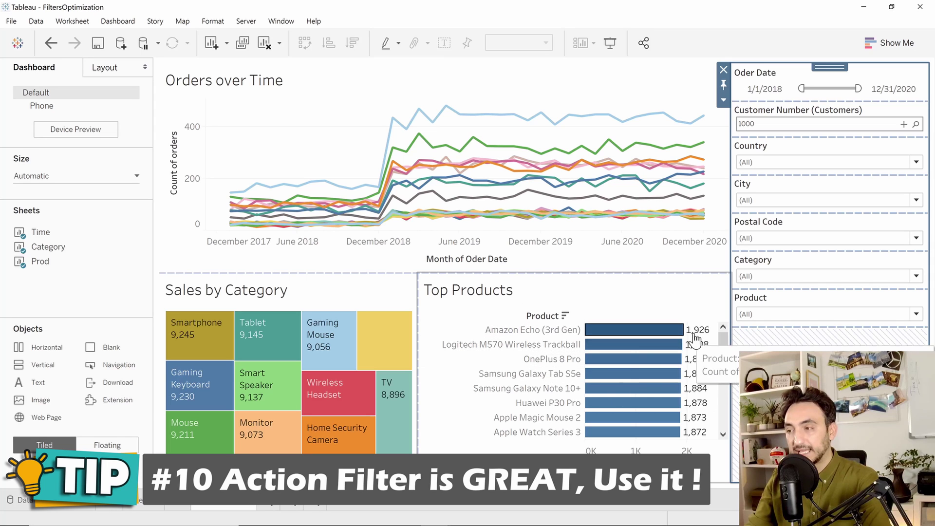
- Use Top Products as a dashboard filter and test it with Amazon Echo (3rd Gen)
click(767, 318)
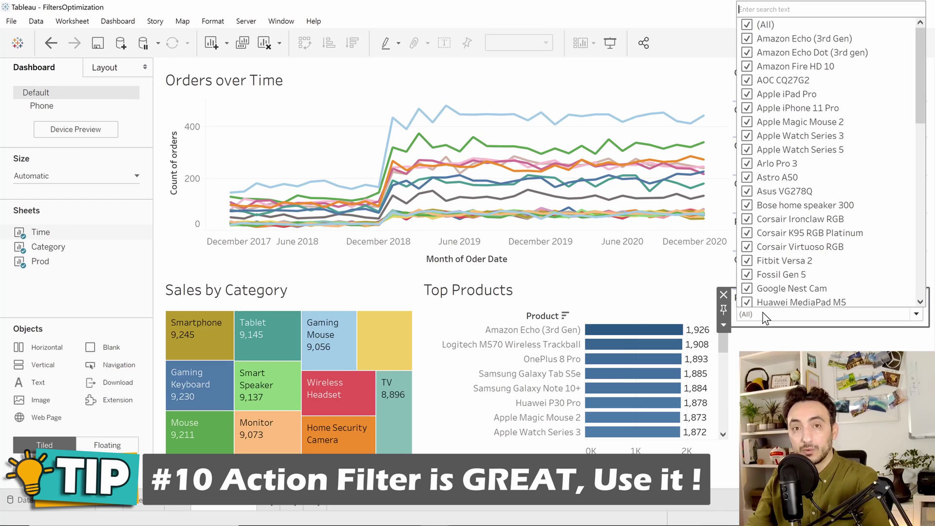
click(609, 294)
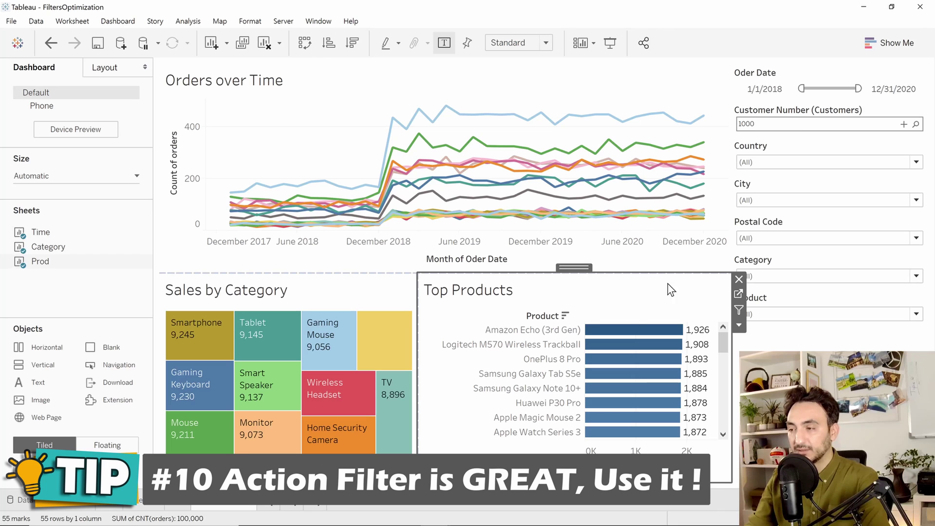
click(739, 310)
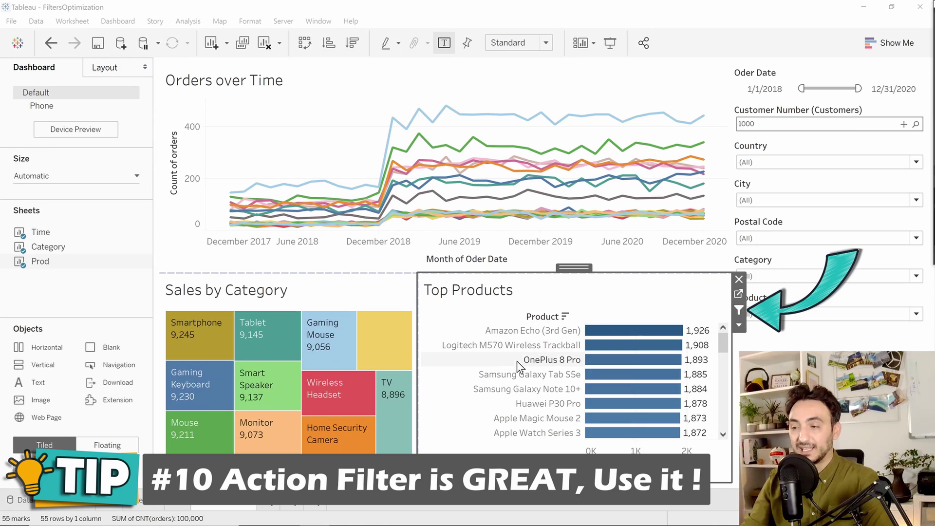
click(507, 334)
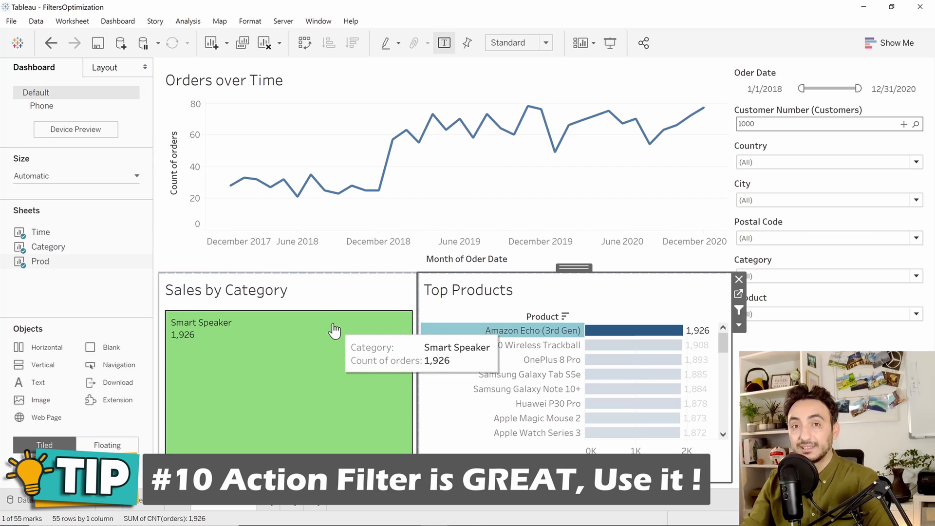
mouse_move(483, 330)
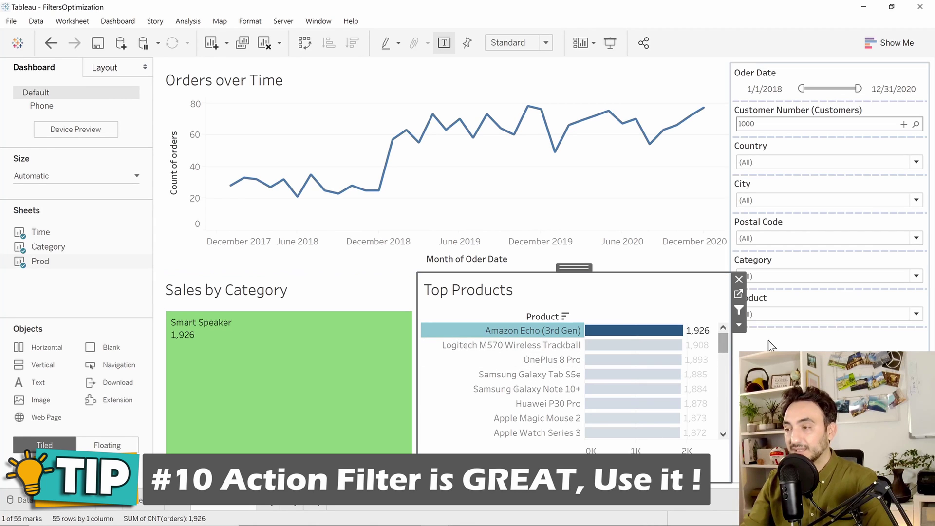
- Remove the Product filter card and clear the Amazon Echo (3rd Gen) selection
click(770, 304)
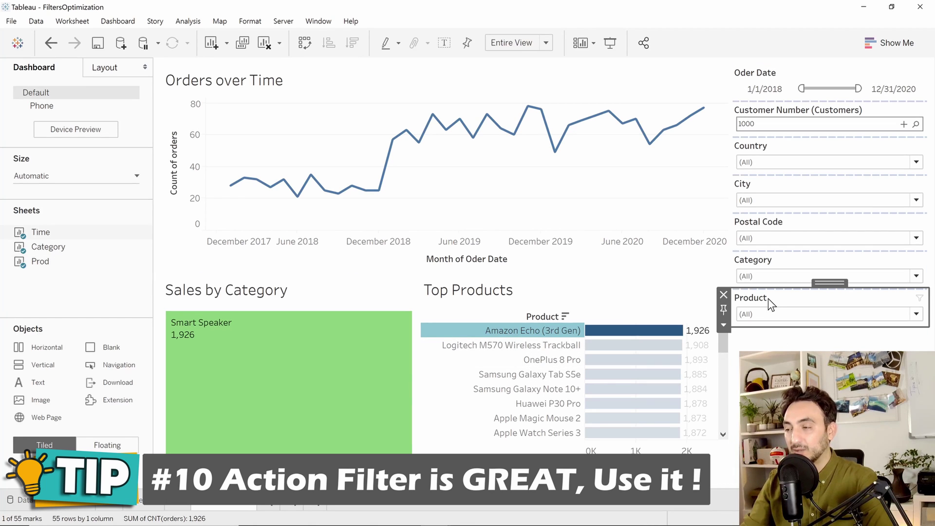
click(724, 295)
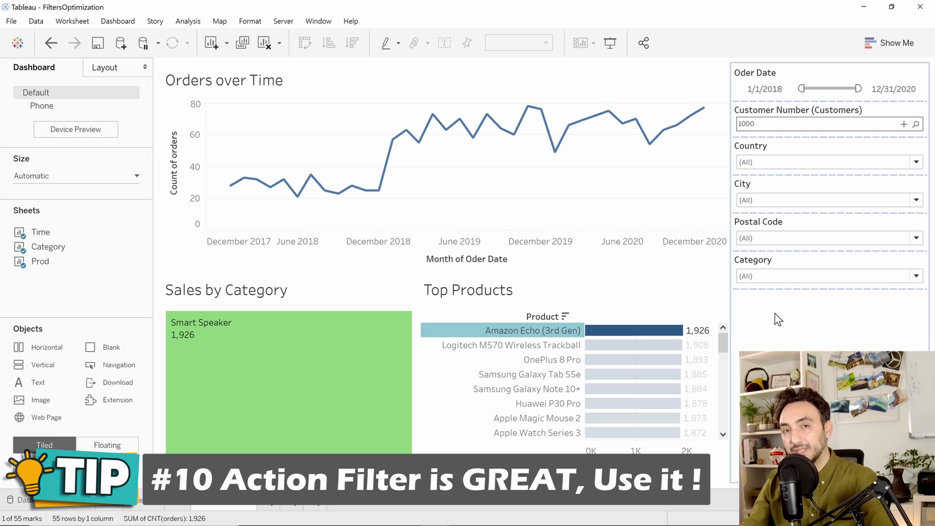
mouse_move(526, 334)
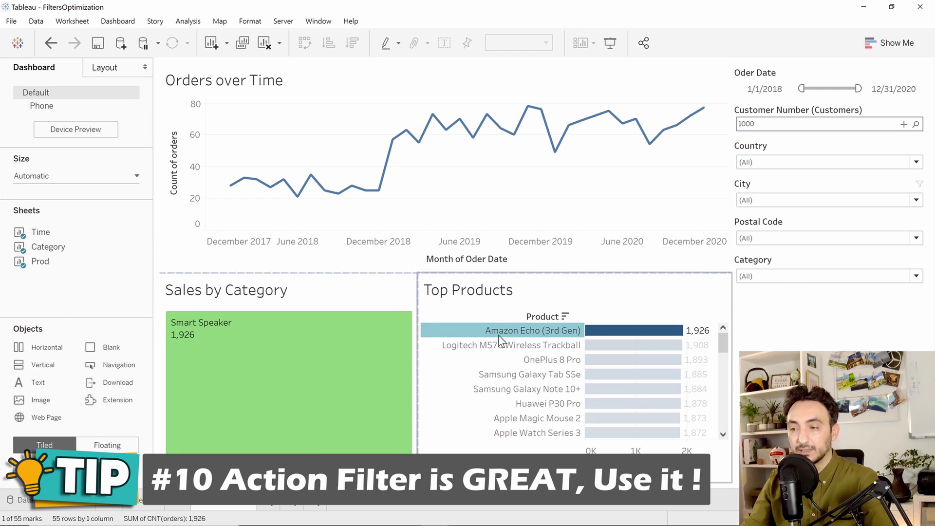
click(535, 329)
click(536, 328)
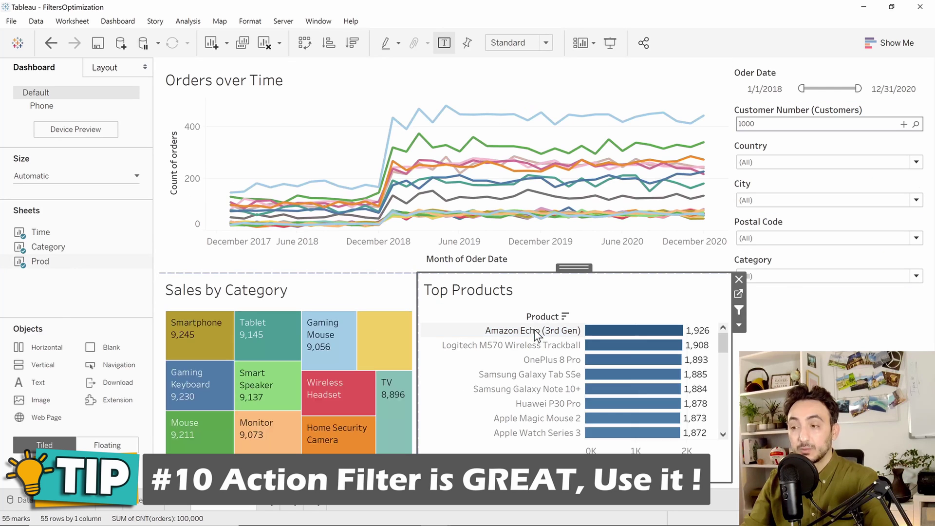
- Remove the Category filter card and filter the dashboard to Smartphone via Sales by Category
click(357, 299)
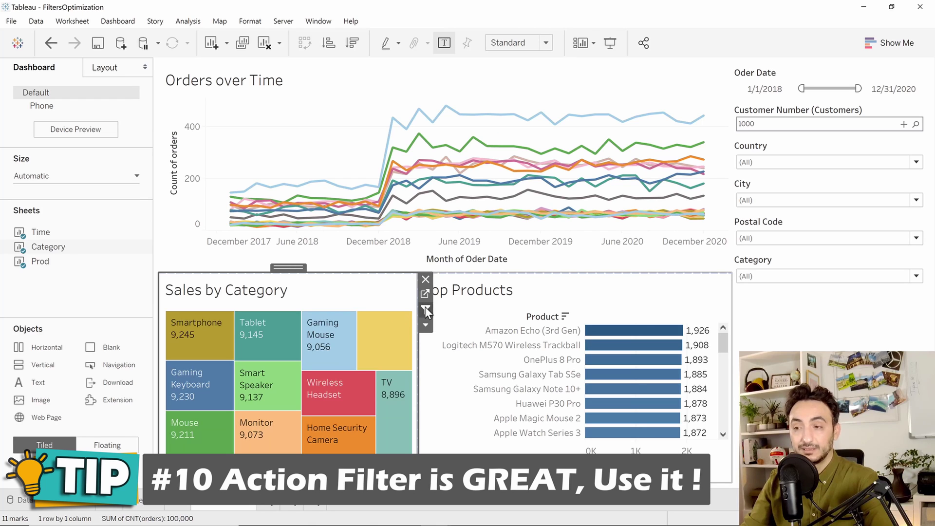
click(760, 263)
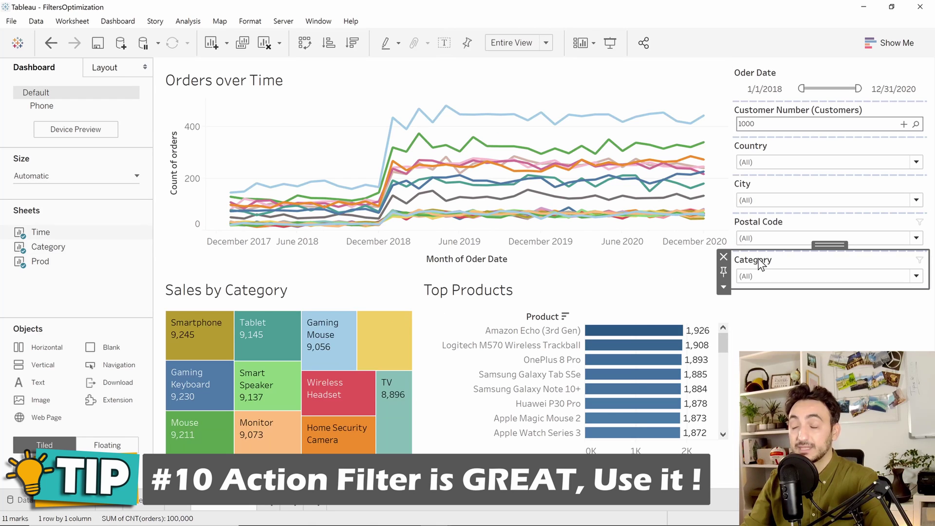
click(724, 256)
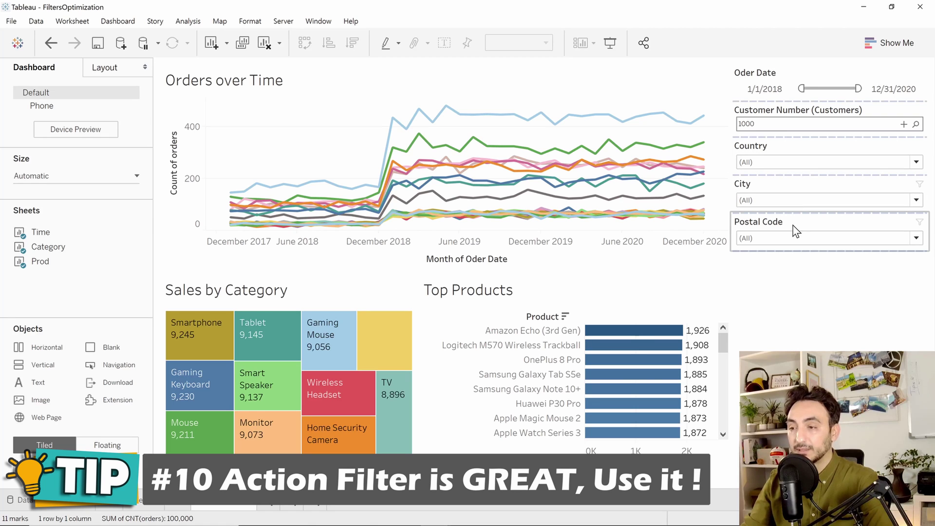
click(214, 343)
click(214, 343)
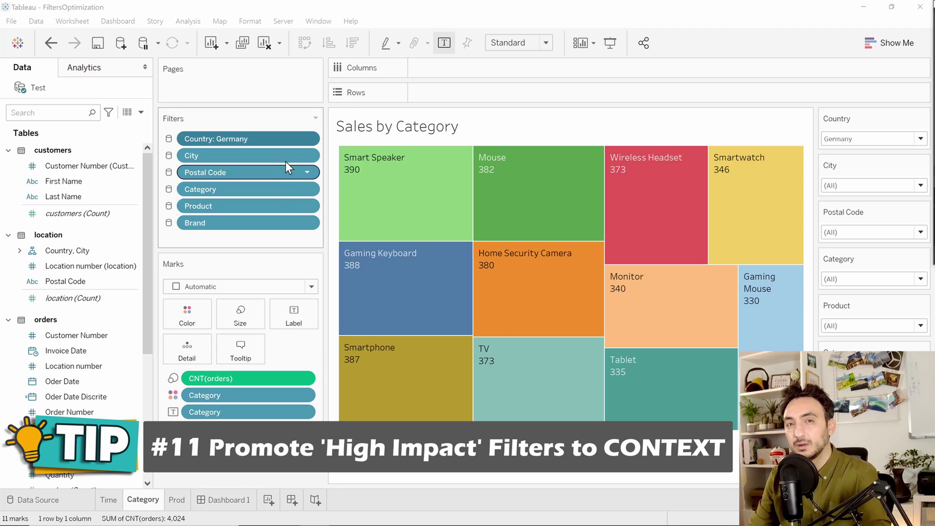
- Add the Country: Germany pill on the Filters shelf to context
click(272, 149)
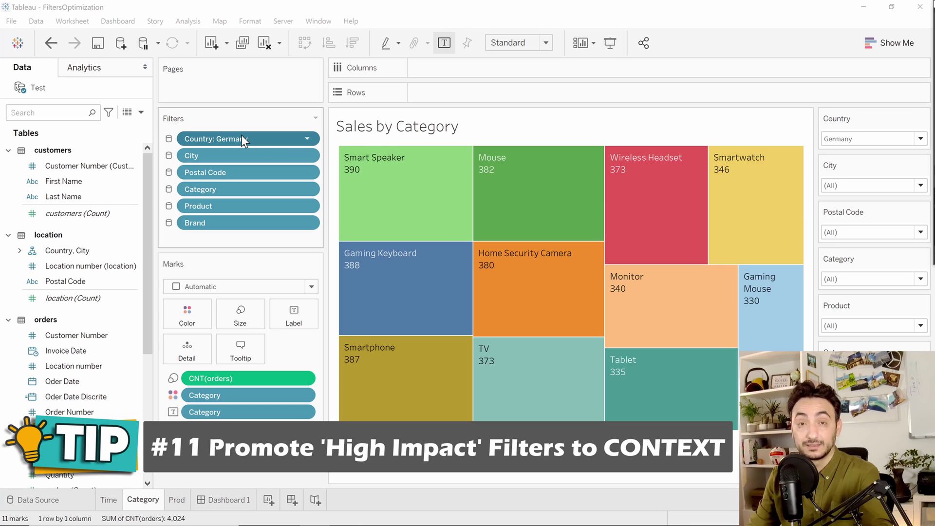
click(307, 139)
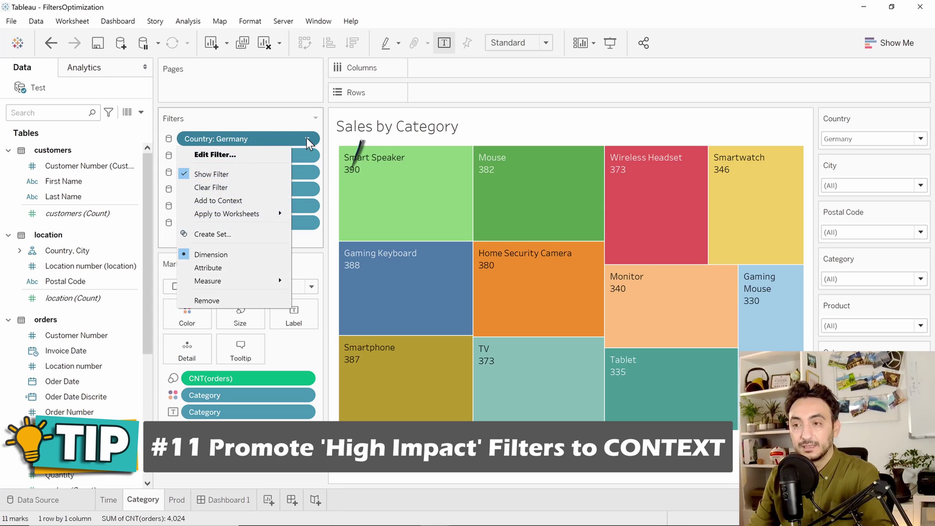
click(244, 199)
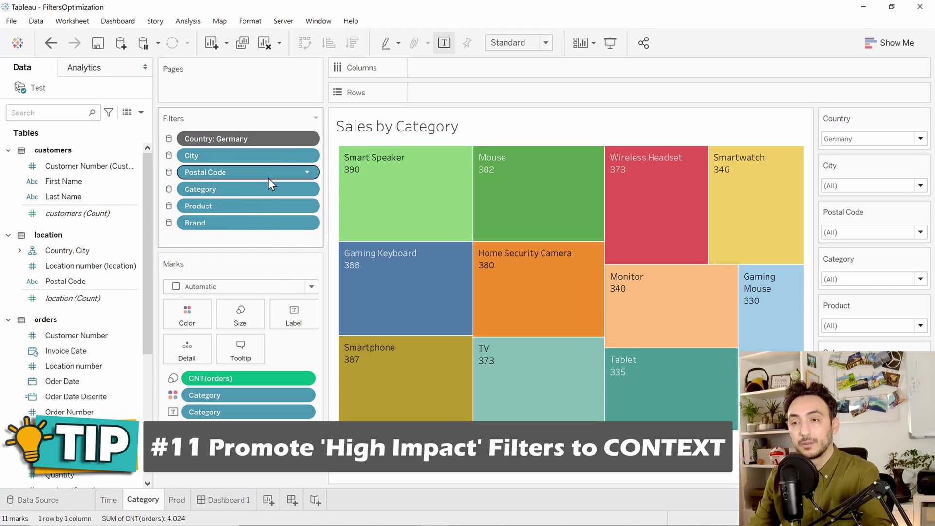